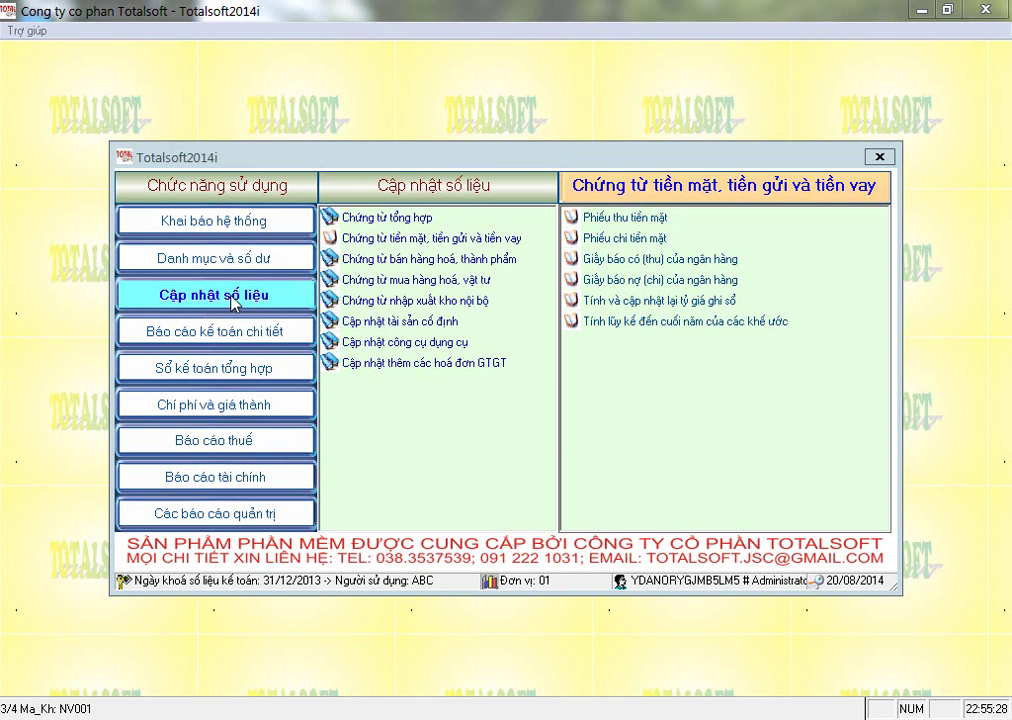
Open the Phiếu thu tiền mặt form under Chứng từ tiền mặt, tiền gửi và tiền vay.
click(373, 241)
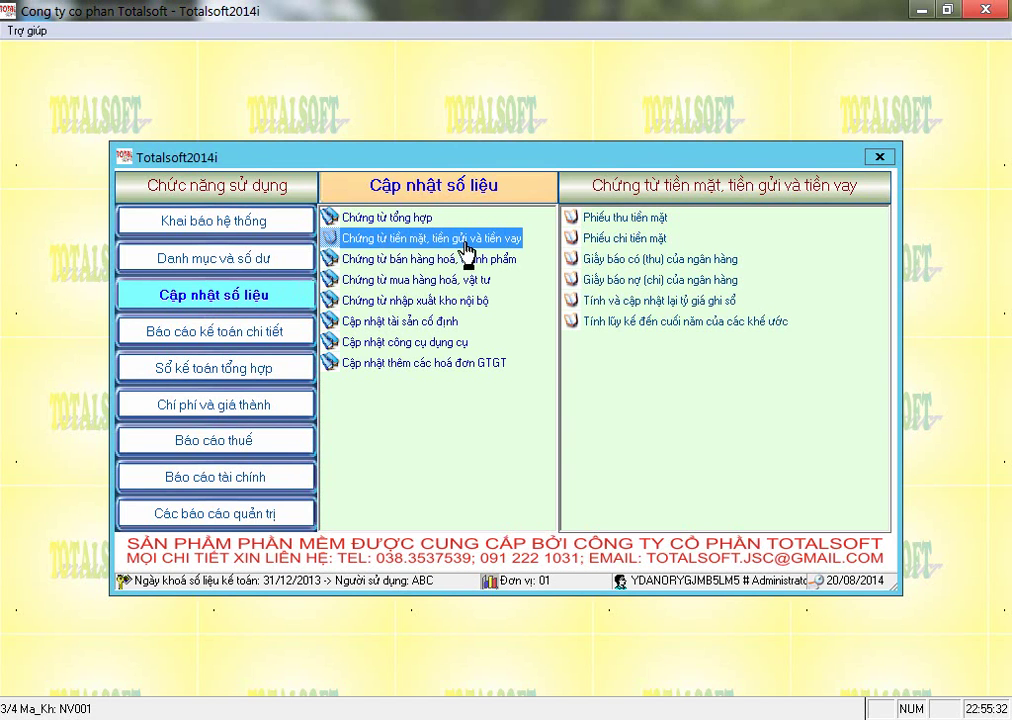
click(603, 219)
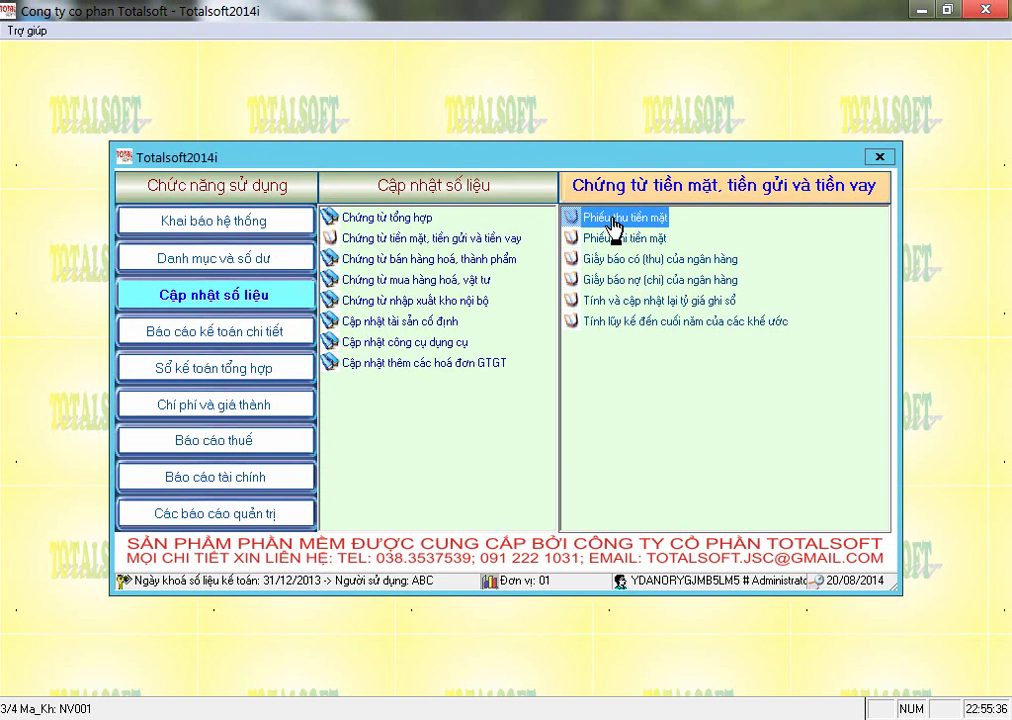
double_click(612, 220)
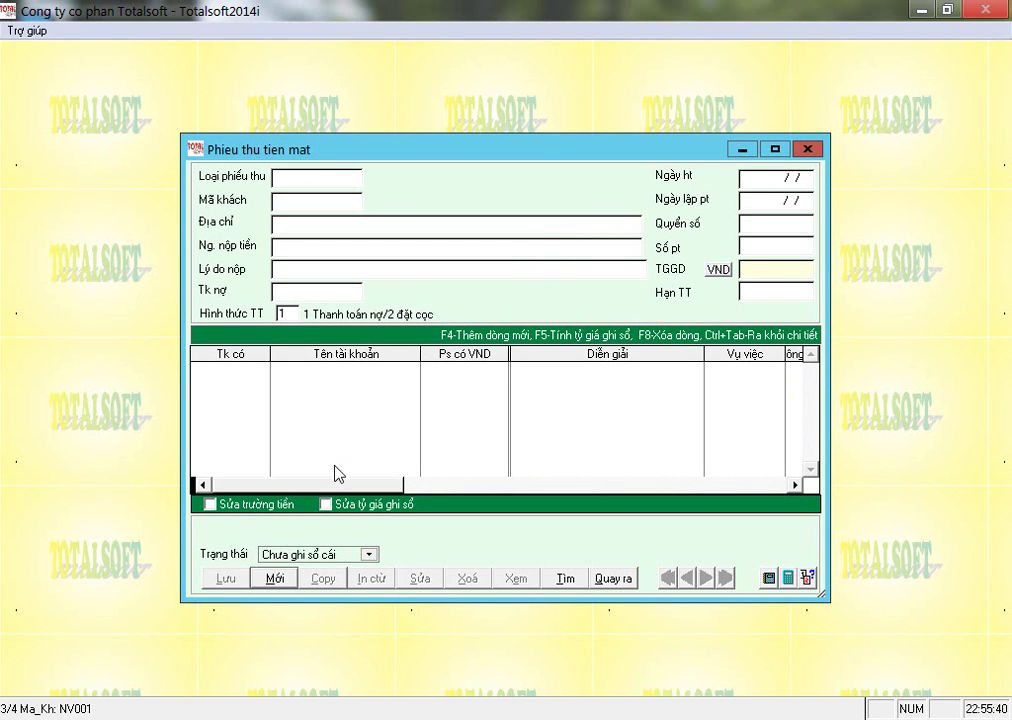
Start a new cash receipt and choose receipt type 2, Thu khác: của 1 khách.
click(272, 579)
text(20)
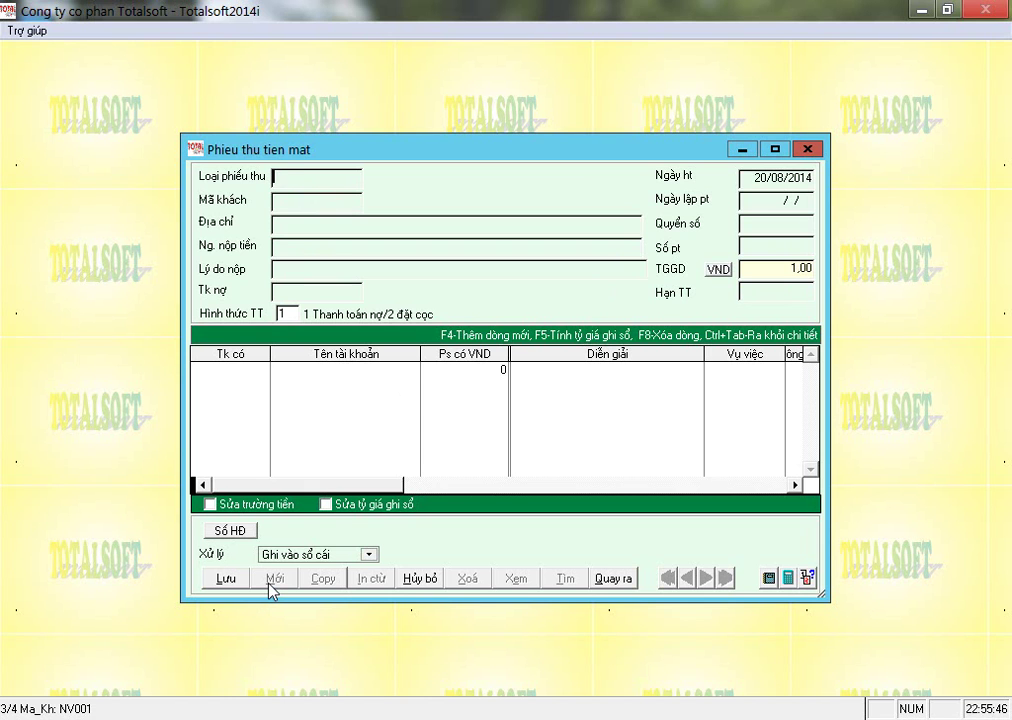
key(Return)
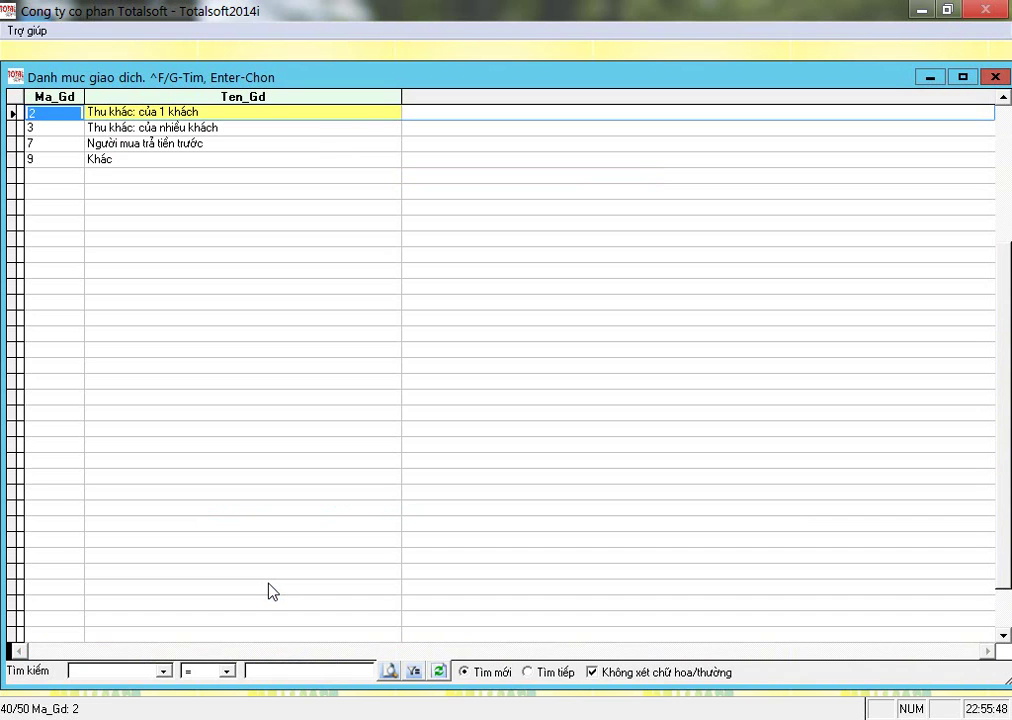
key(Down)
key(Down)
key(Down)
key(Up)
key(Up)
key(Up)
key(Down)
key(Down)
key(Up)
key(Up)
key(Tab)
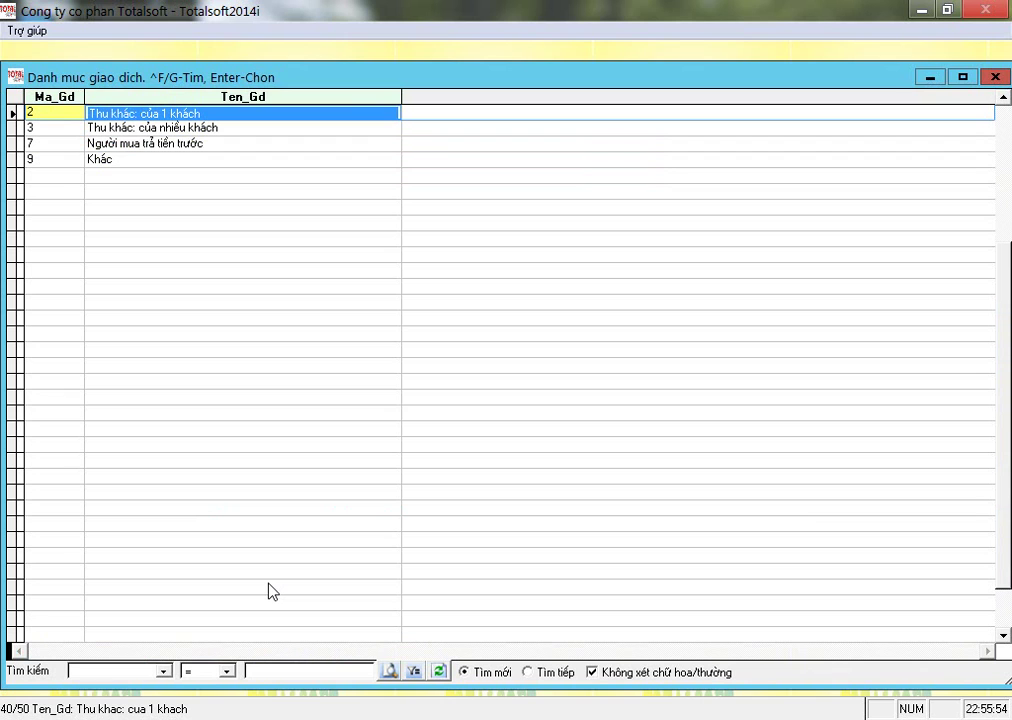
key(Down)
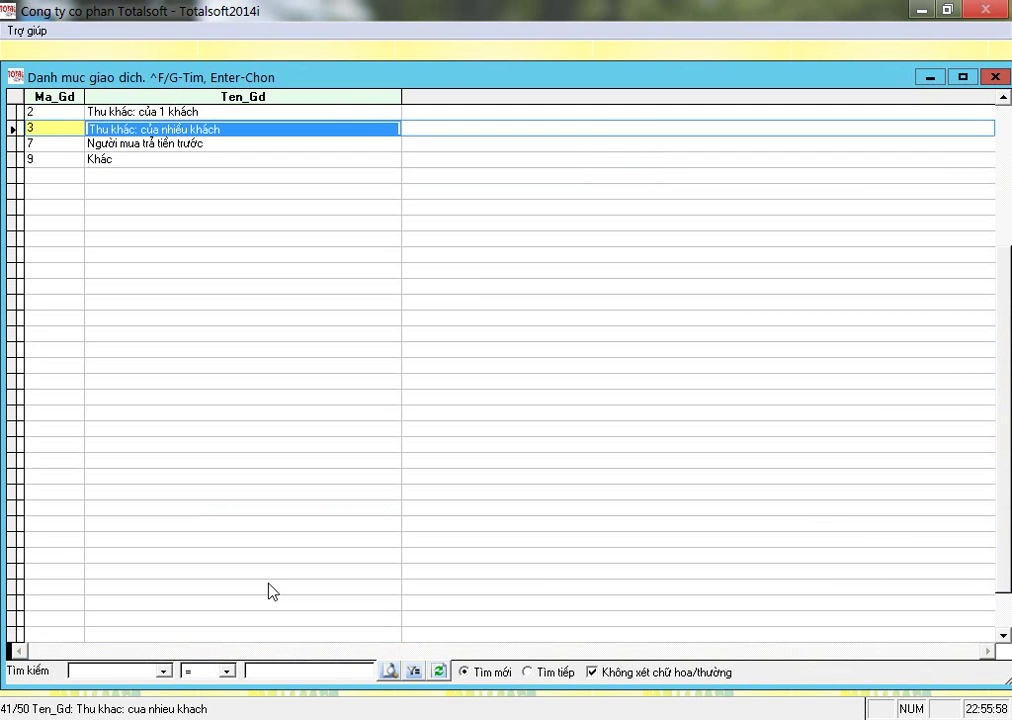
key(Down)
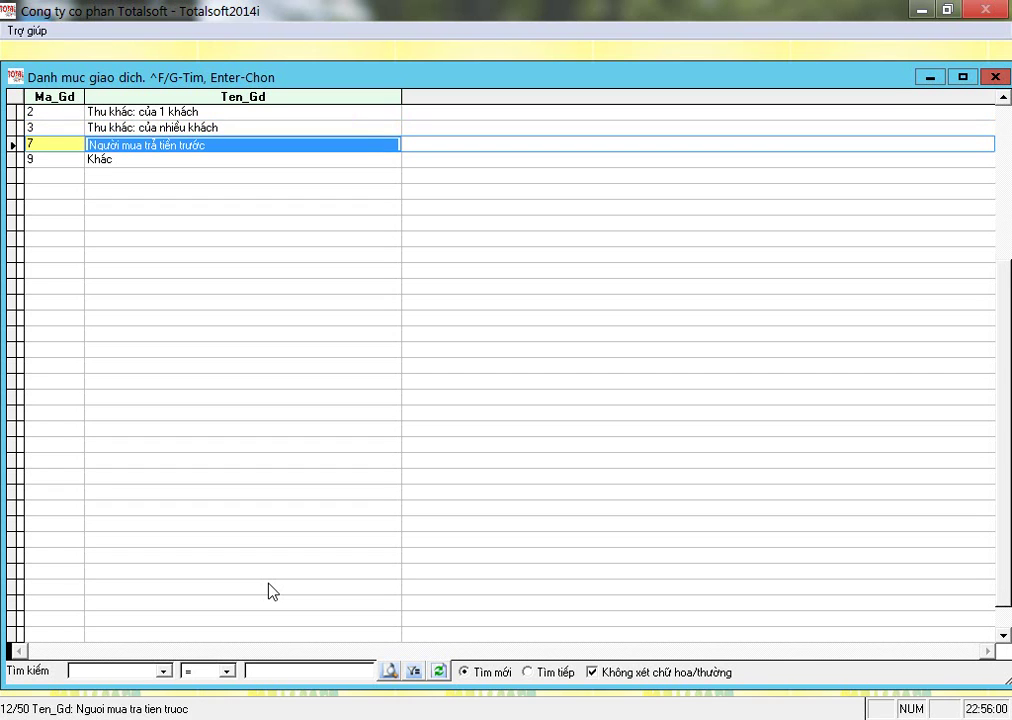
key(Down)
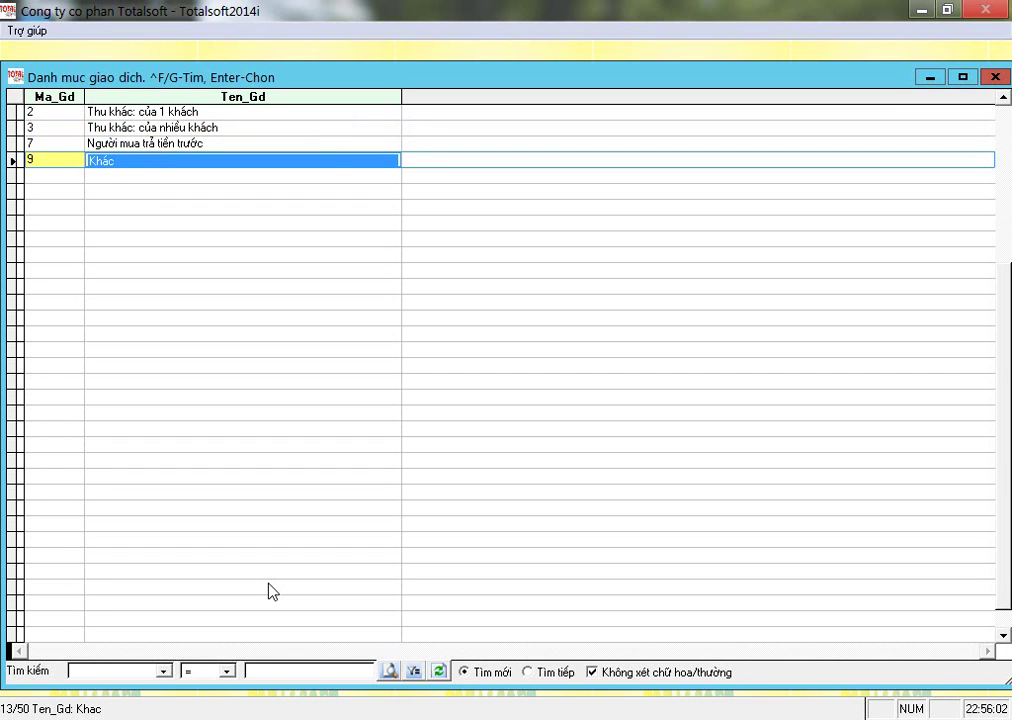
key(Up)
key(Up)
key(Up)
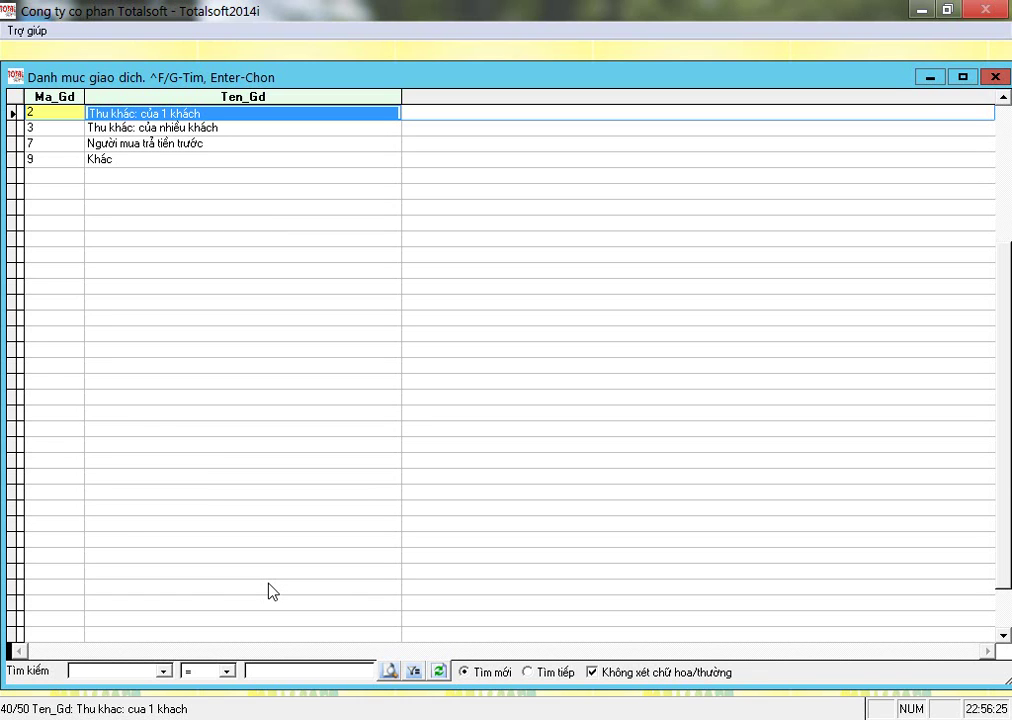
key(Down)
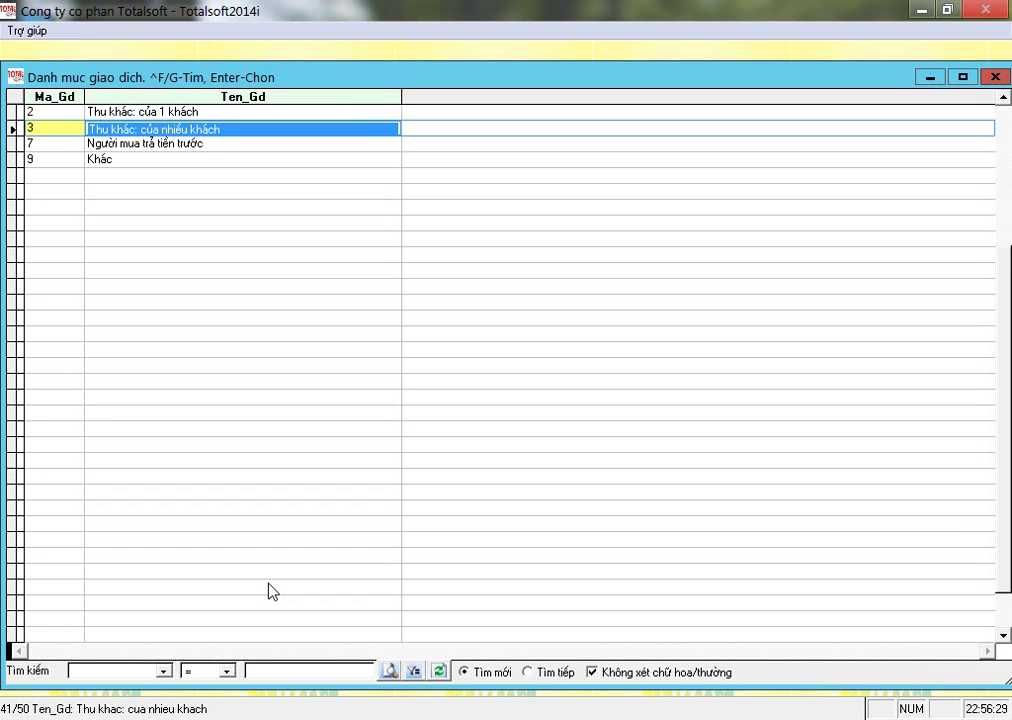
key(Up)
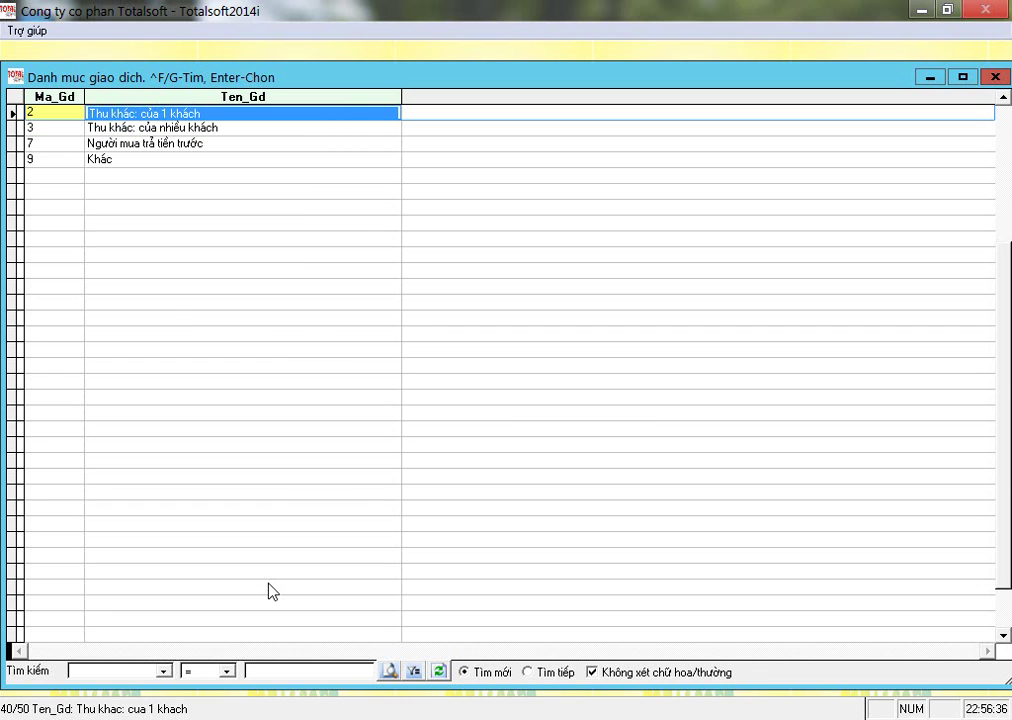
key(Return)
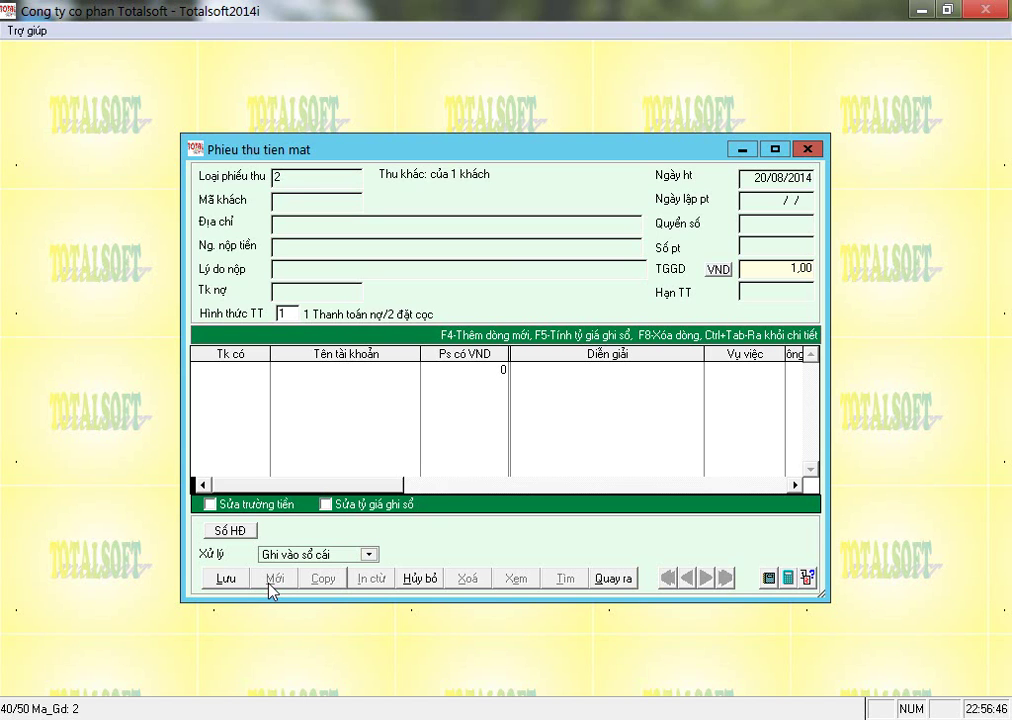
Browse the customer list from 0001 down to Công ty CP Hoa Biển.
key(Return)
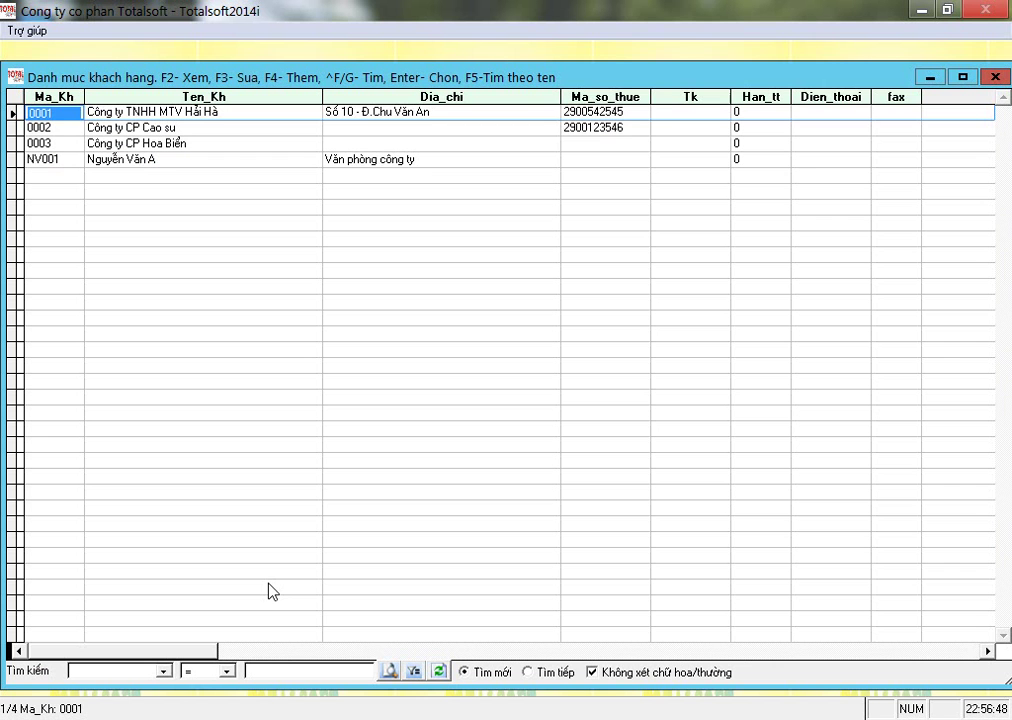
key(Down)
key(Down)
key(Down)
key(Up)
key(Up)
key(Up)
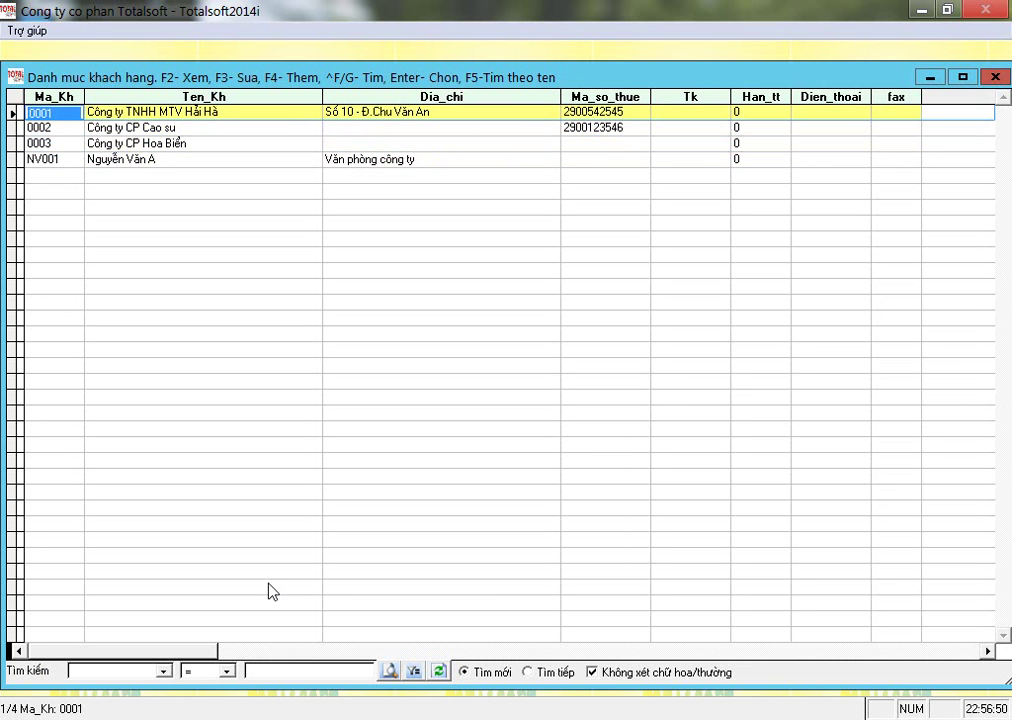
key(Down)
key(Down)
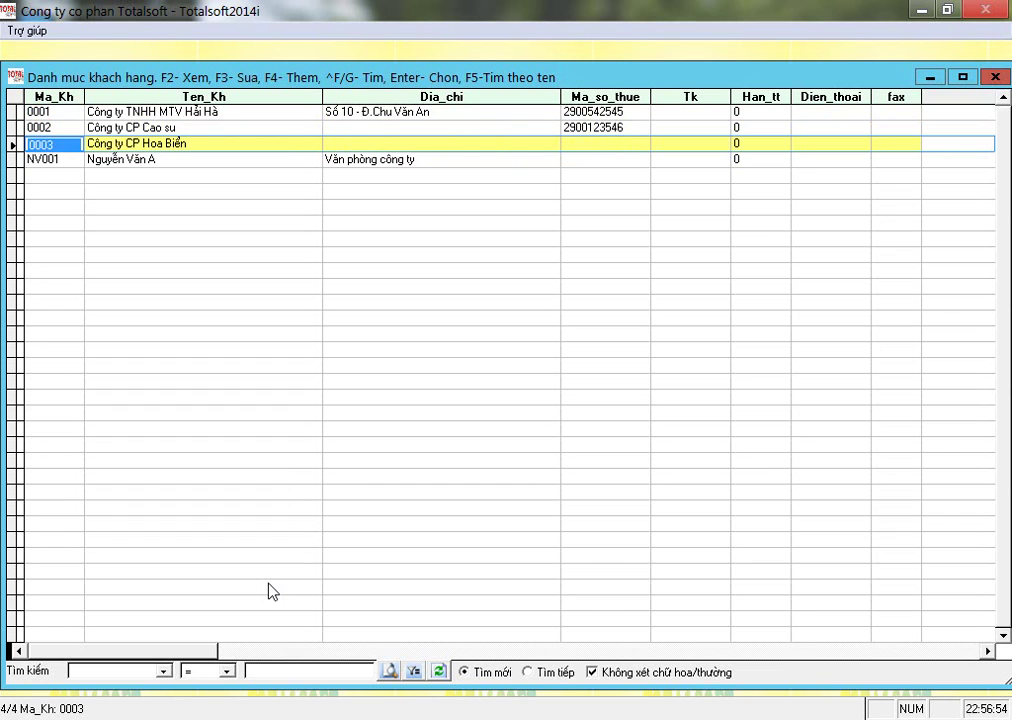
key(Up)
key(Up)
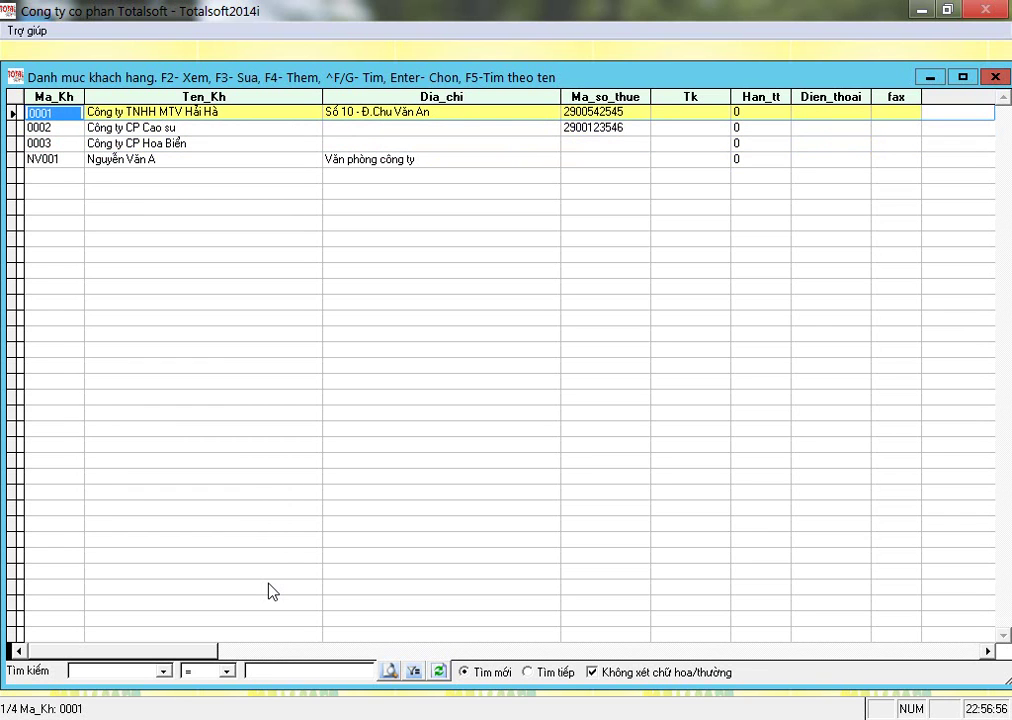
key(Down)
key(Down)
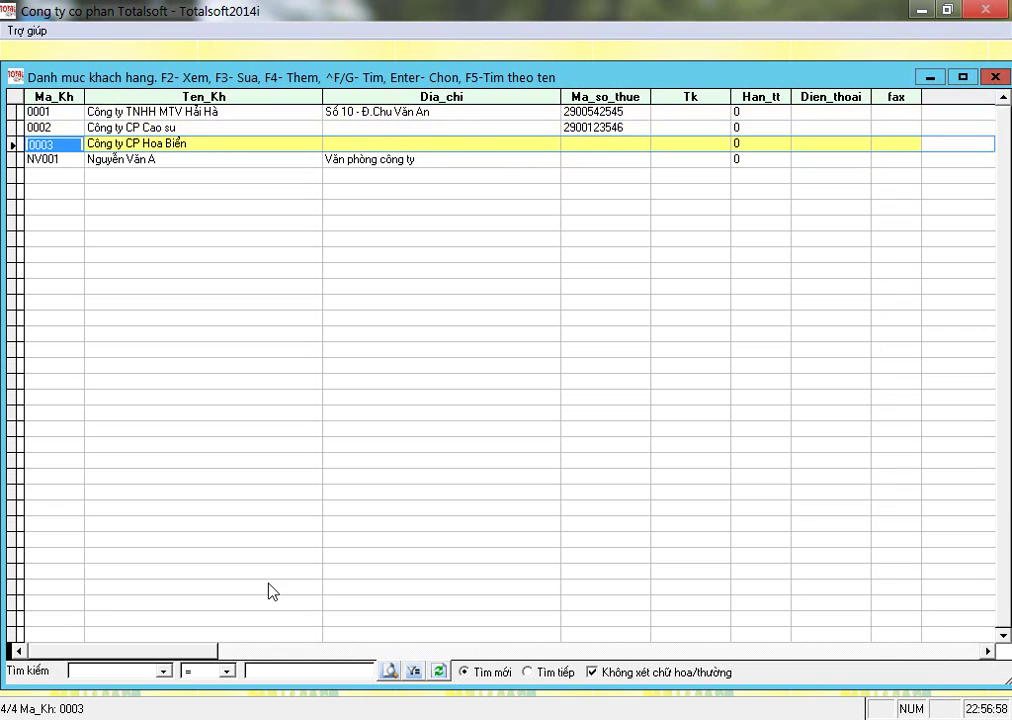
key(Up)
key(Up)
key(Down)
key(Down)
key(Down)
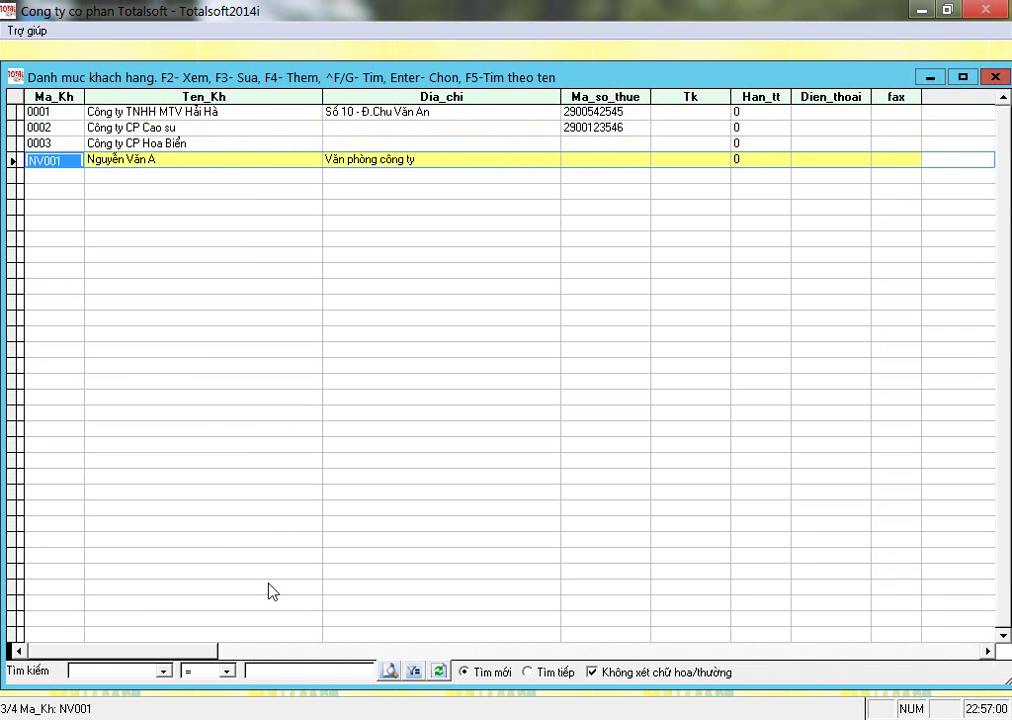
key(Right)
key(Up)
key(Up)
key(Up)
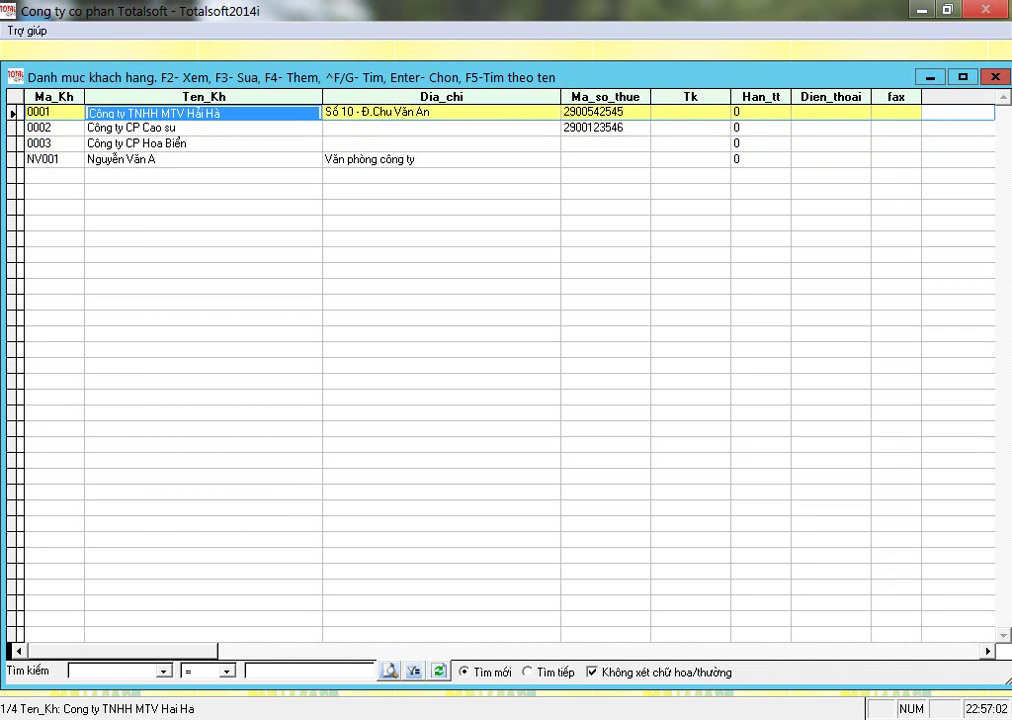
key(Down)
key(Down)
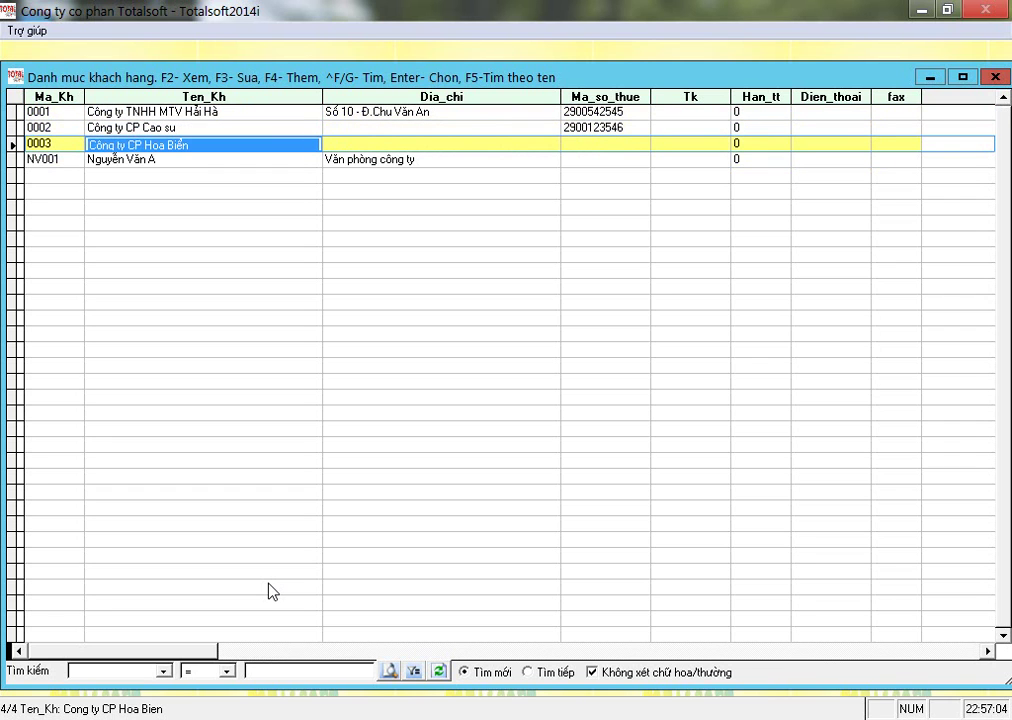
key(Up)
key(Up)
key(Down)
key(Down)
key(Up)
key(Up)
key(Down)
key(Down)
Filter customers by the name 'Hoa' and select 0003, Công ty CP Hoa Biển.
key(F5)
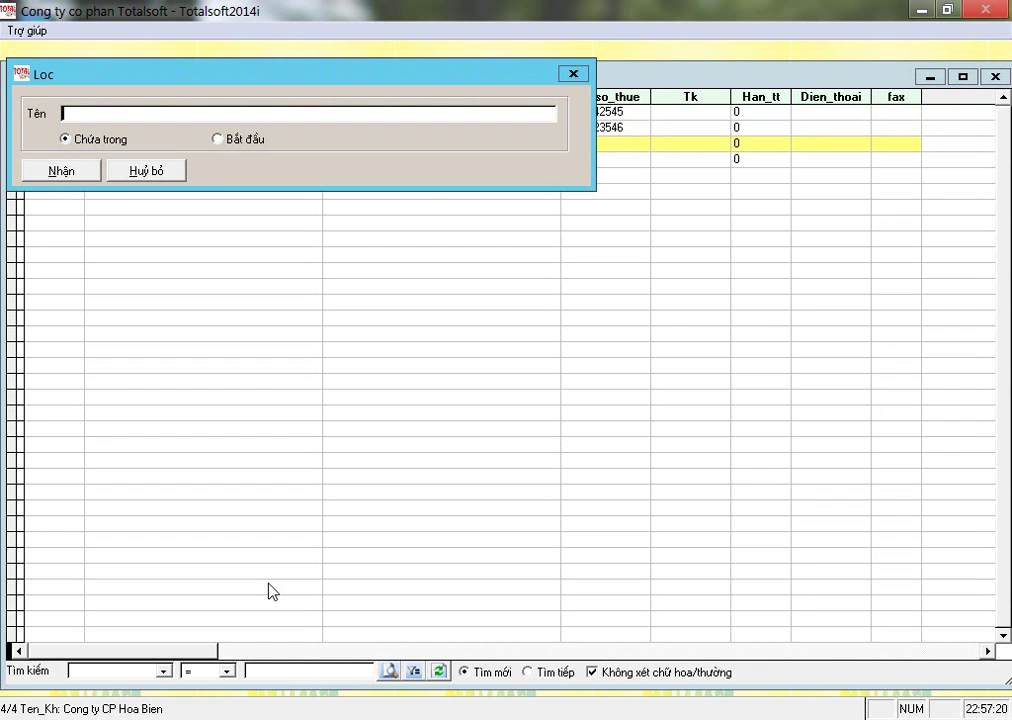
text(Hoa)
key(Return)
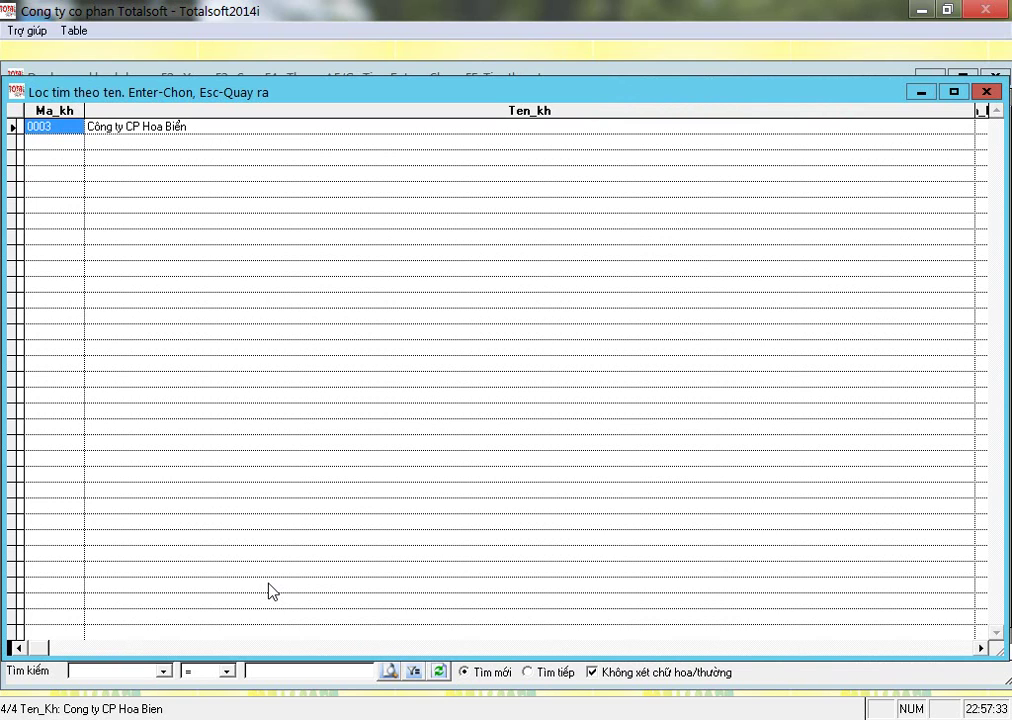
key(Right)
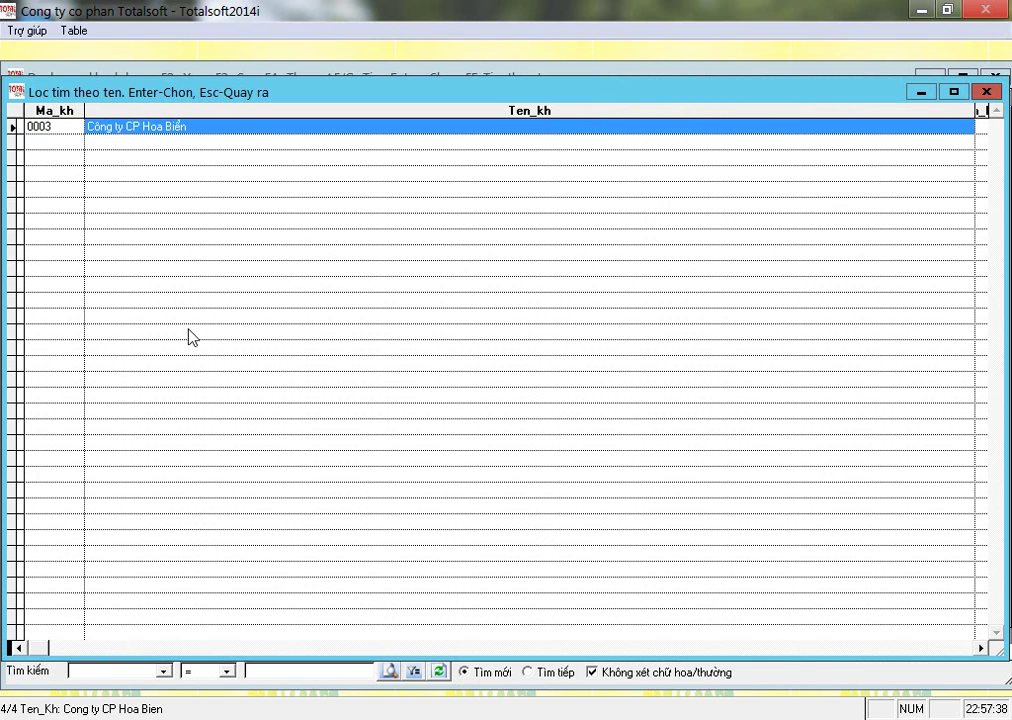
click(139, 126)
drag(140, 126, 164, 128)
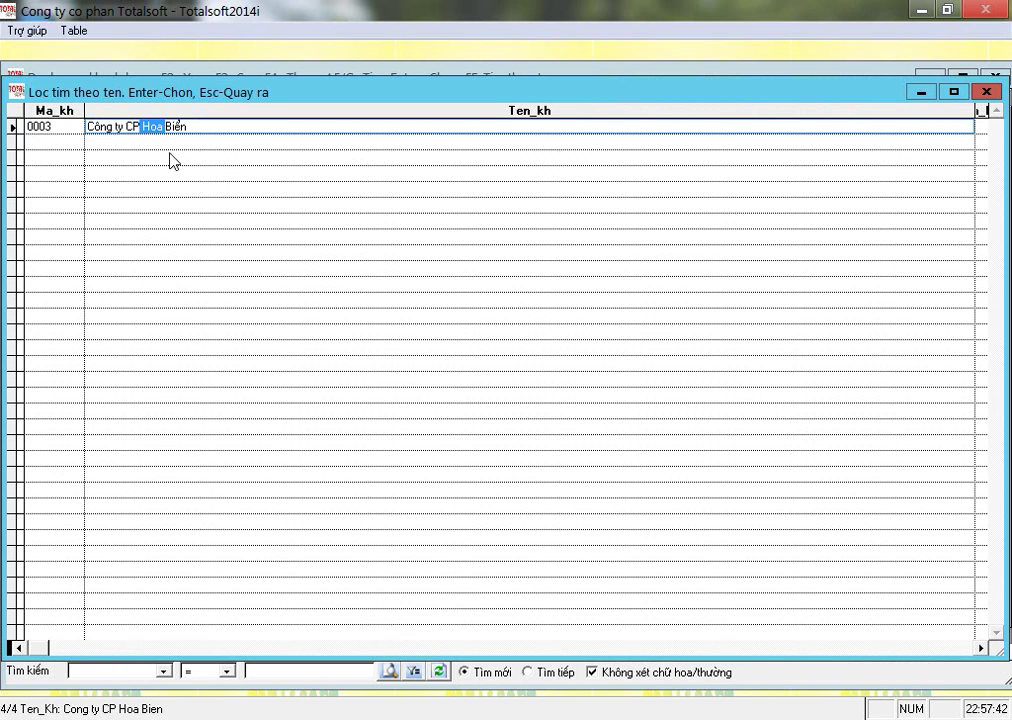
key(Return)
key(Return)
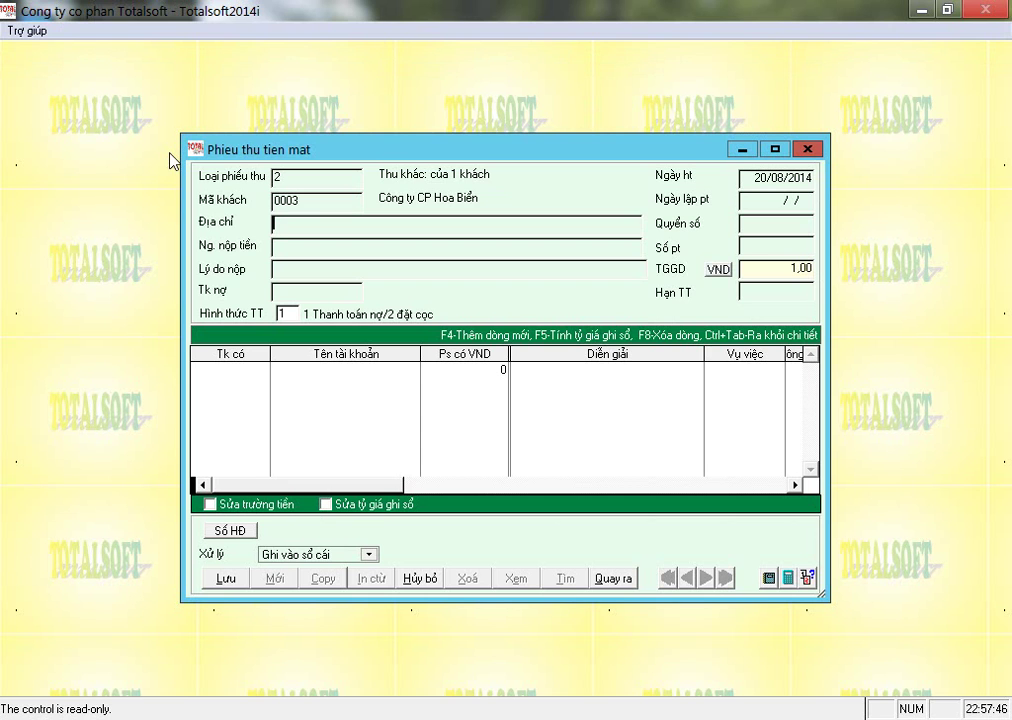
Clear the customer code, reopen the customer list at 0003 and start a new customer entry.
key(shift+Tab)
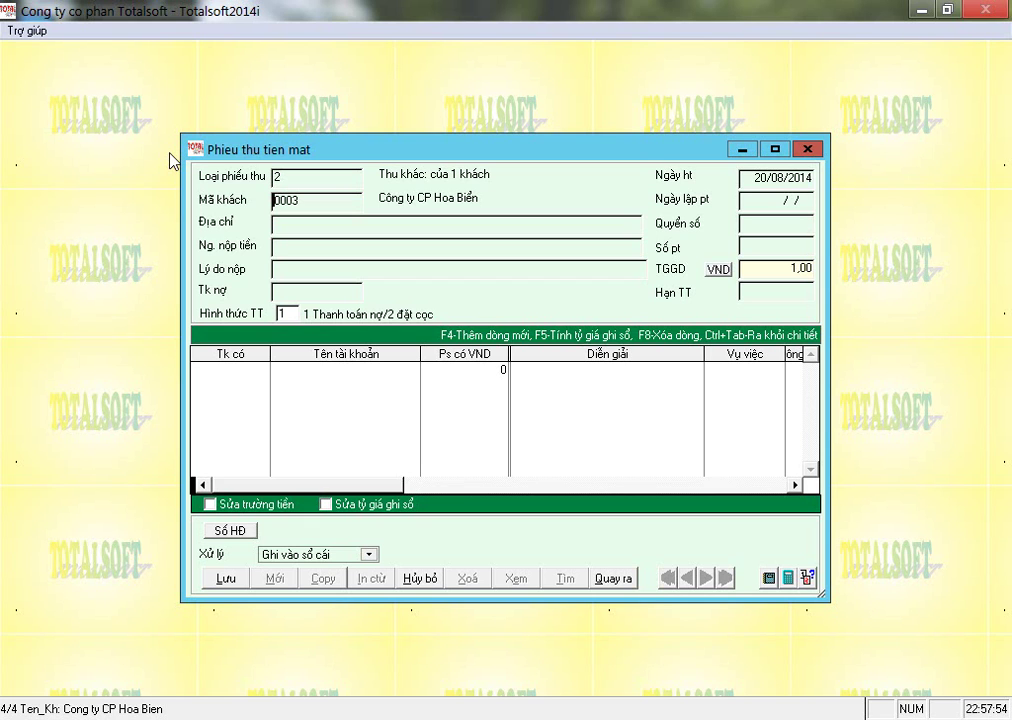
key(Delete)
key(Delete)
key(Delete)
key(Delete)
key(Return)
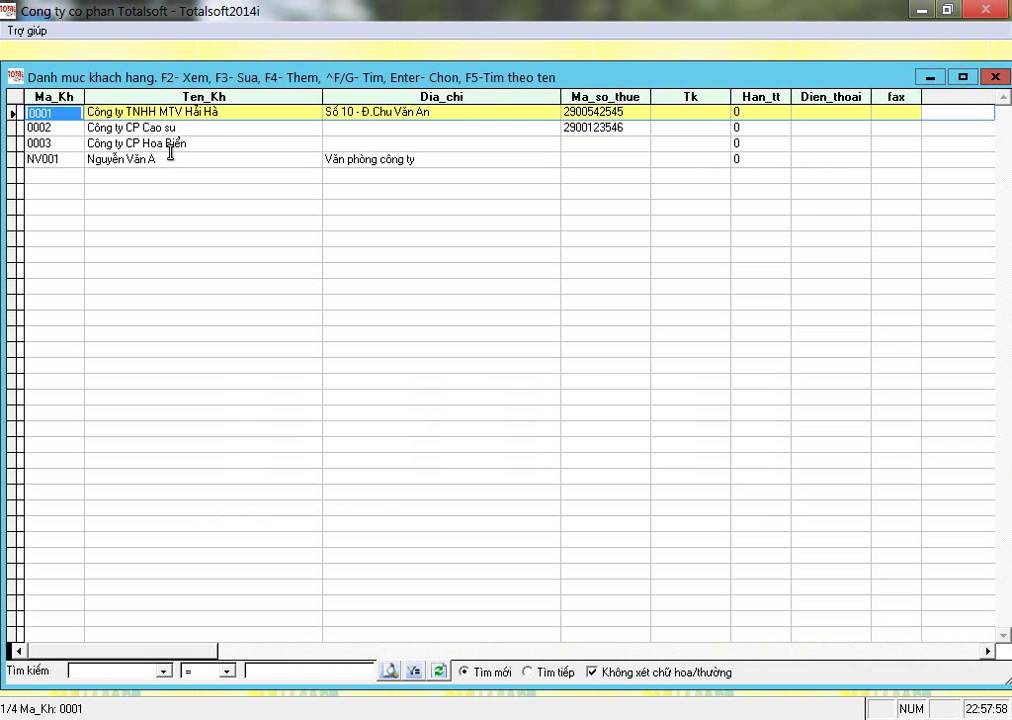
key(Down)
key(Down)
key(Down)
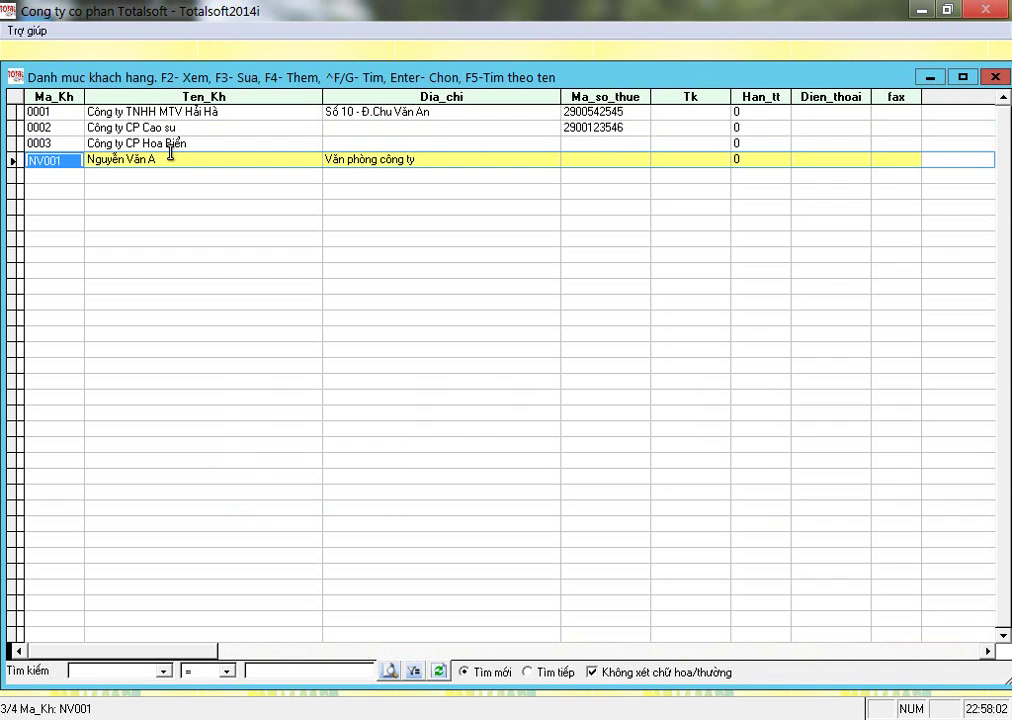
key(Up)
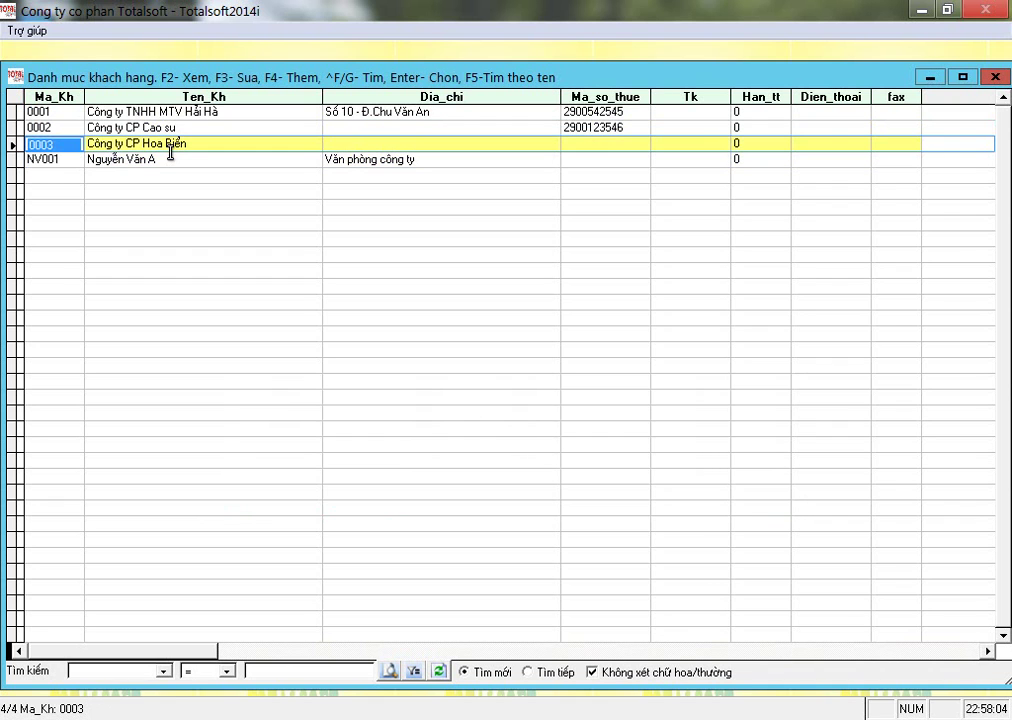
key(F4)
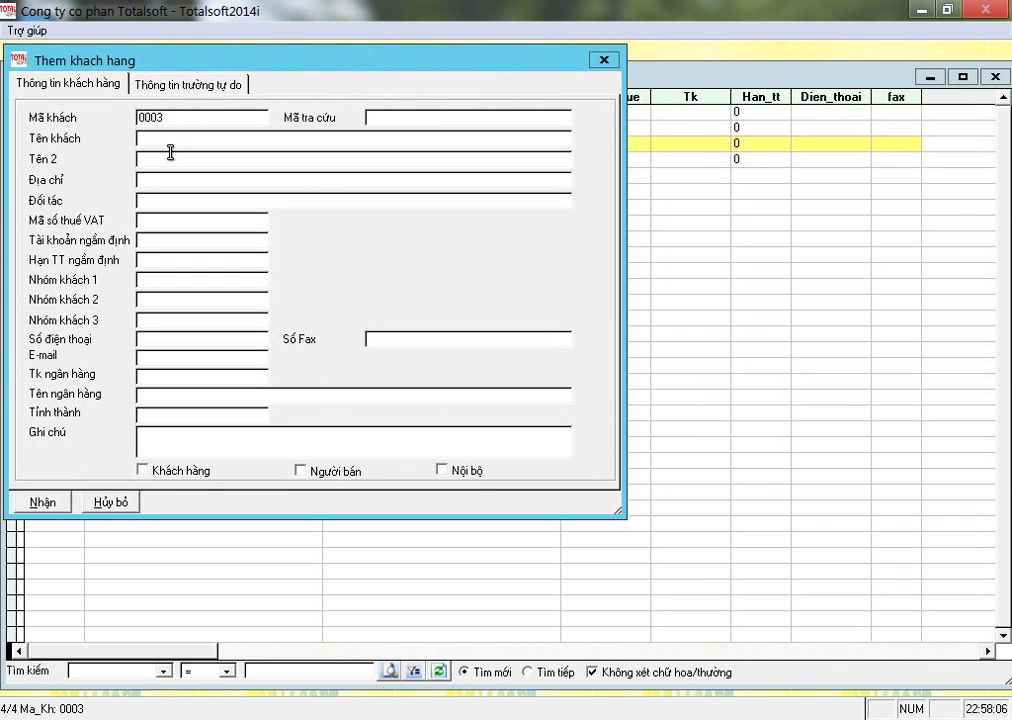
Save customer 0004, Công ty TNHH MTV Cấp nước, with its address and VAT tax code.
key(Delete)
text(4)
key(Return)
text(ông ty TNHH MTV Cấp nước)
key(Return)
key(Return)
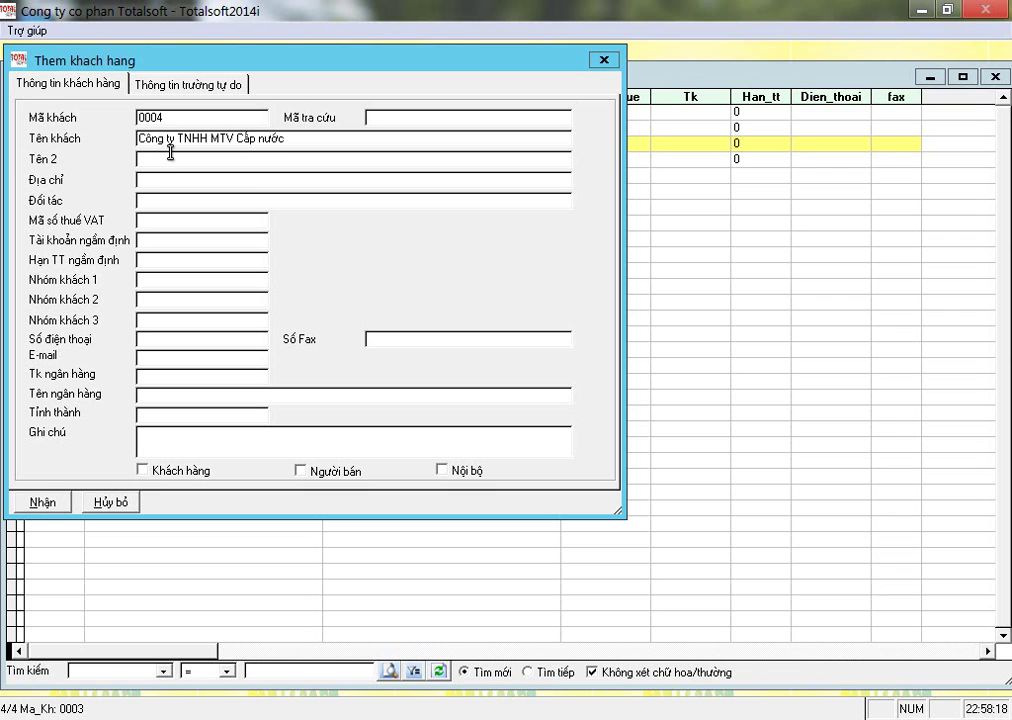
text(Số....)
key(Tab)
key(Tab)
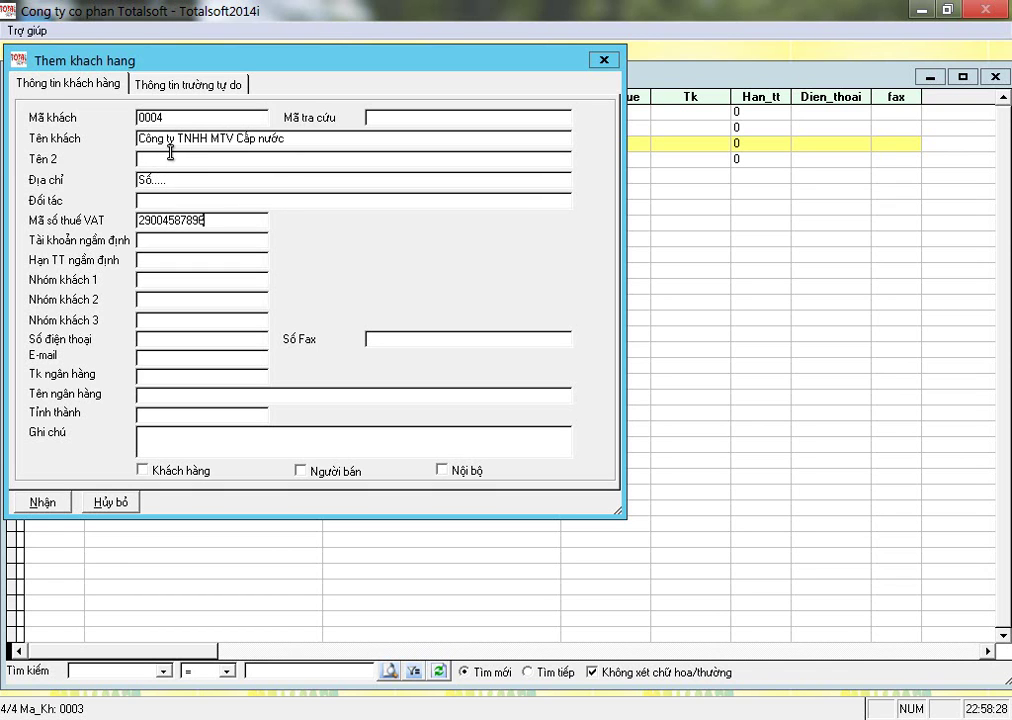
click(45, 503)
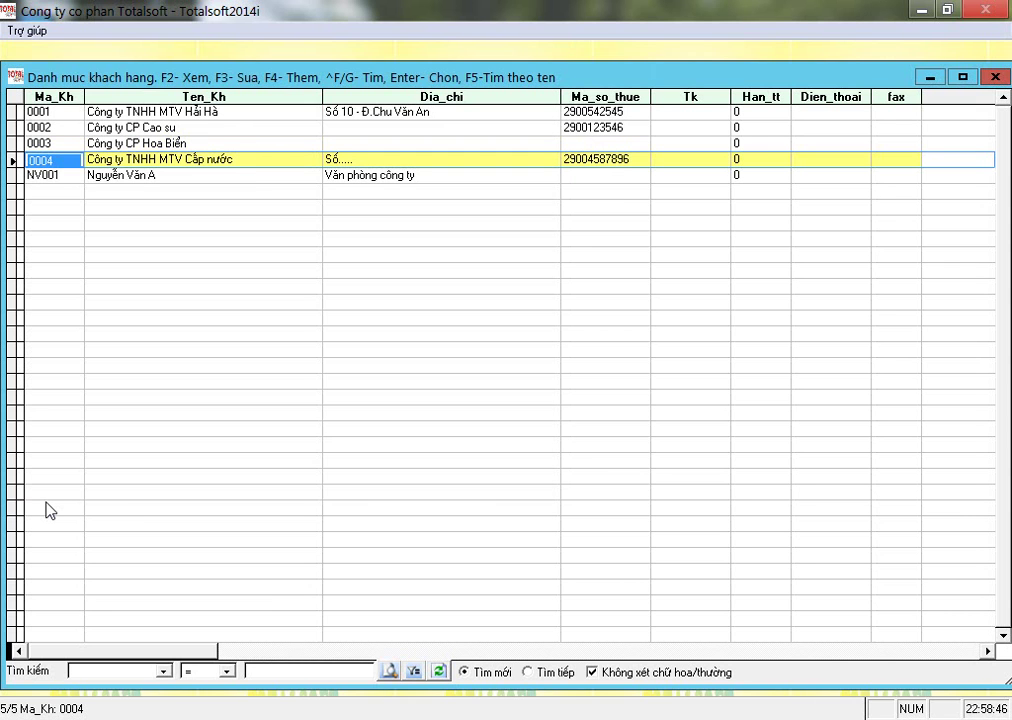
Pick customer 0004, enter the payer's name, reason Nộp tiền nước and debit account 1111.
key(Return)
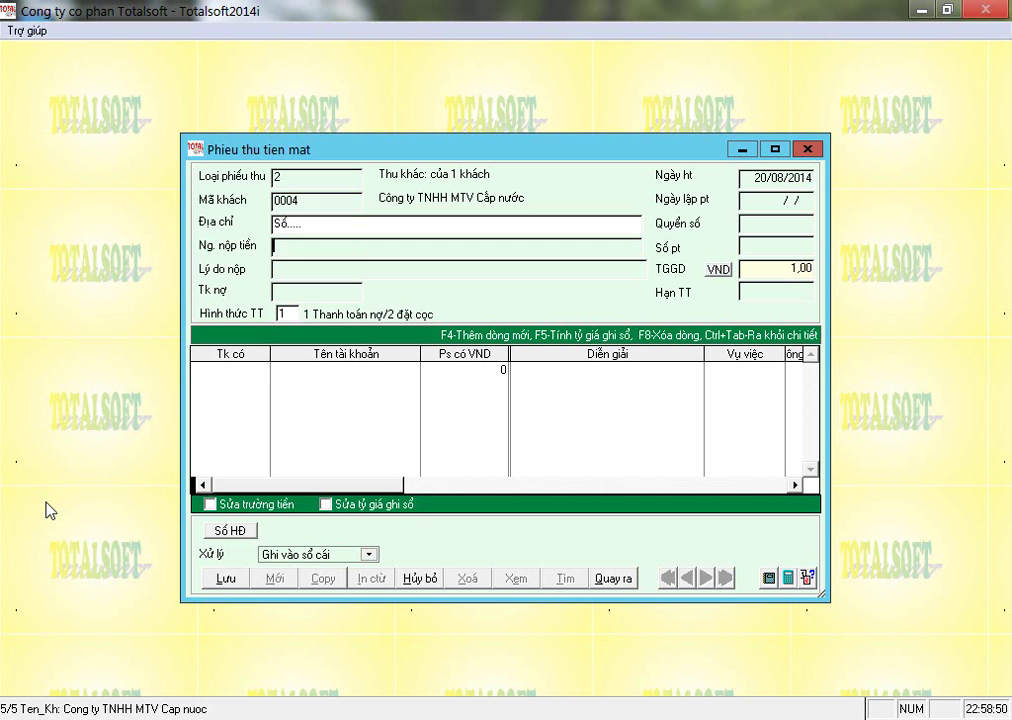
key(Return)
text(Nộp tieền nước)
key(Return)
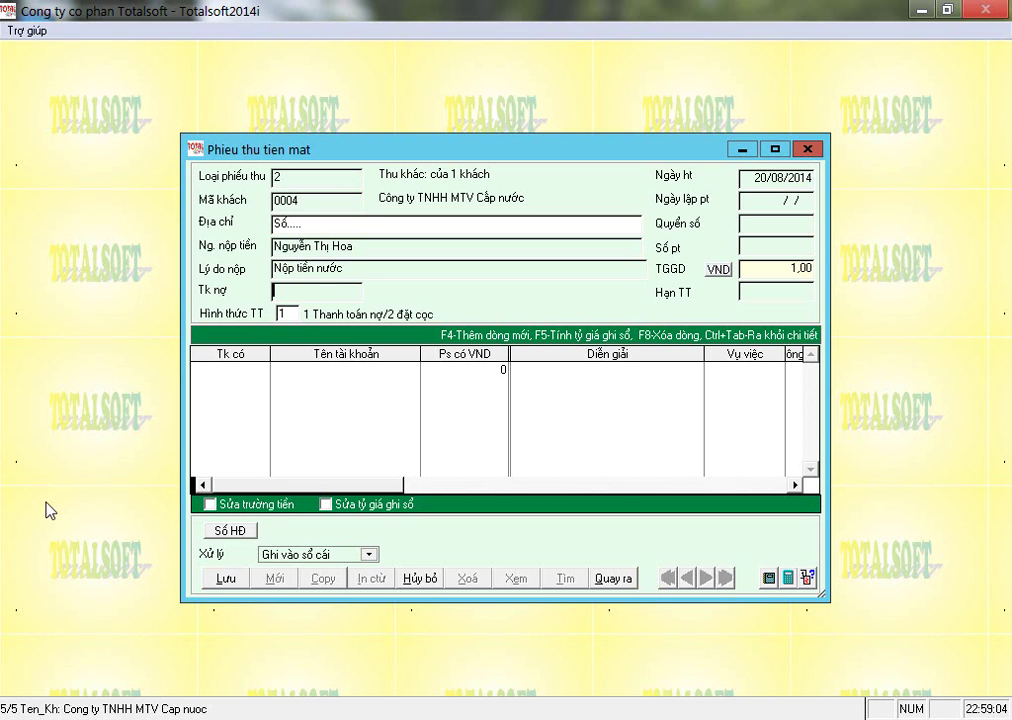
text(1111)
key(Return)
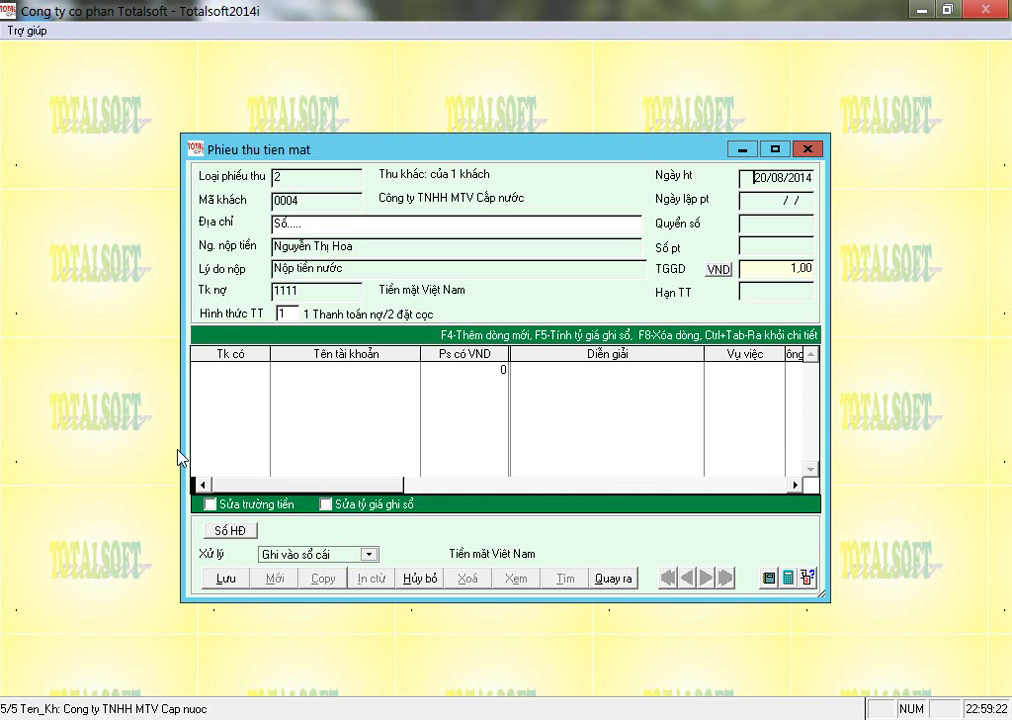
Set the voucher date to 02/01/2014 and bring up the receipt-book list at PT01.
text(02/01)
key(Return)
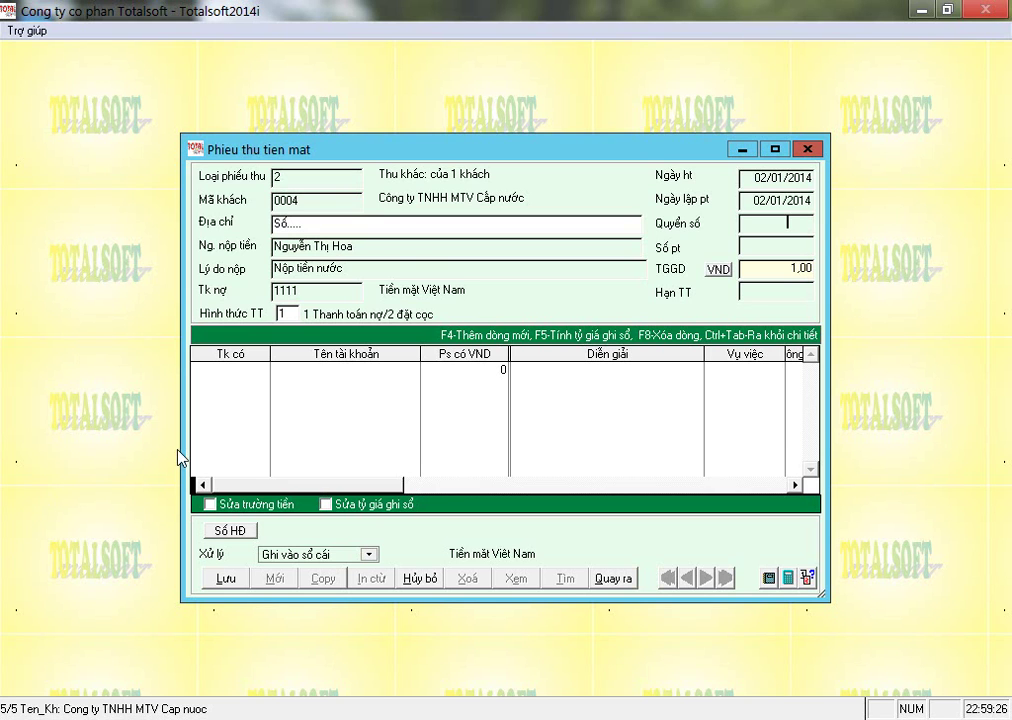
key(Return)
key(Down)
key(Up)
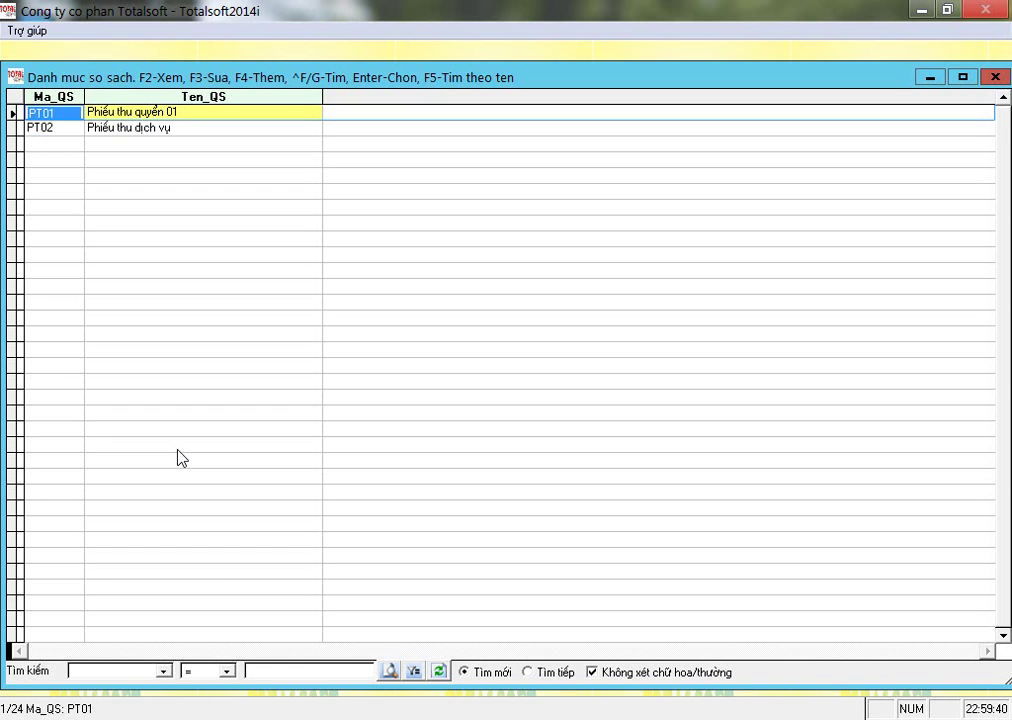
Choose receipt book PT01, Phiếu thu quyển 01, for the voucher.
key(Tab)
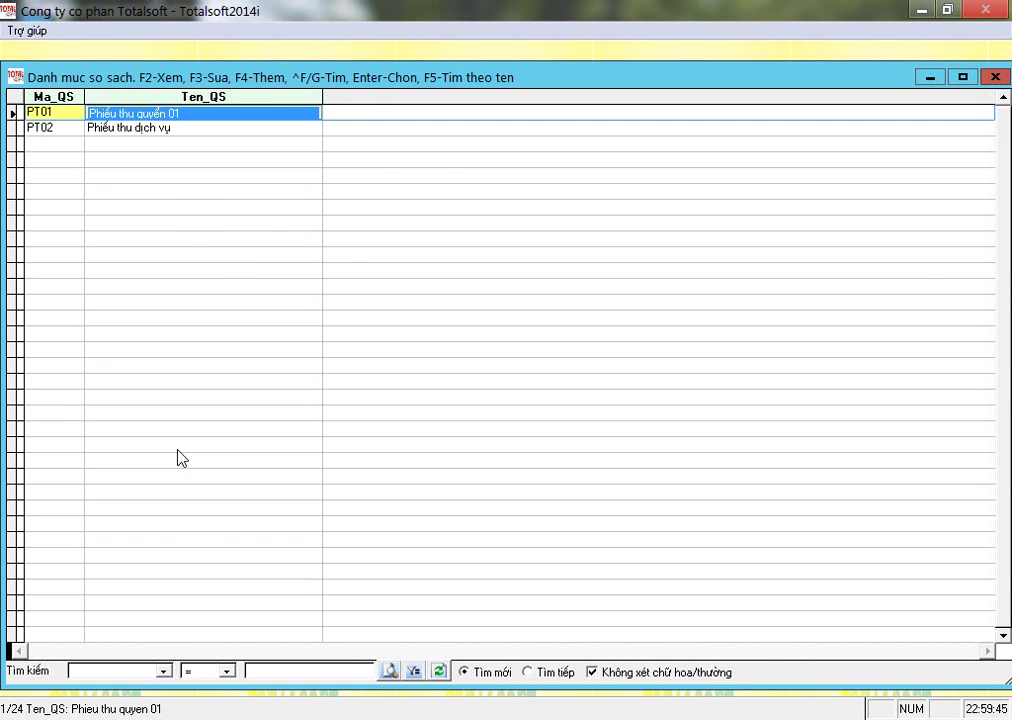
key(Return)
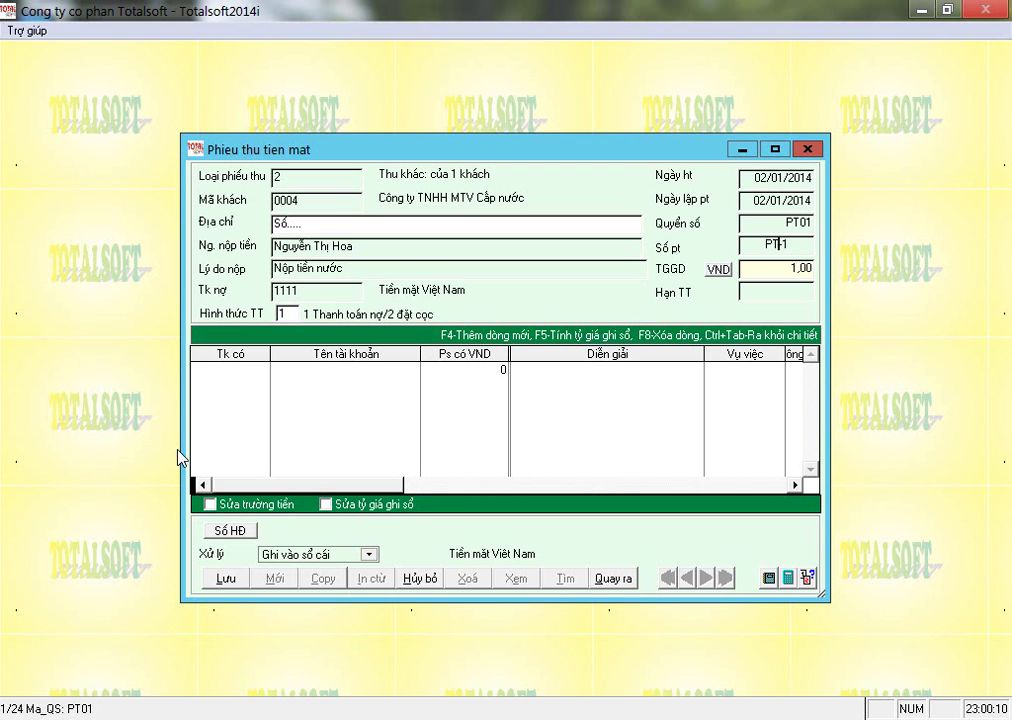
Add a detail line crediting 131111 for 5000000, Nộp tiền nước, project code 4564.
key(Return)
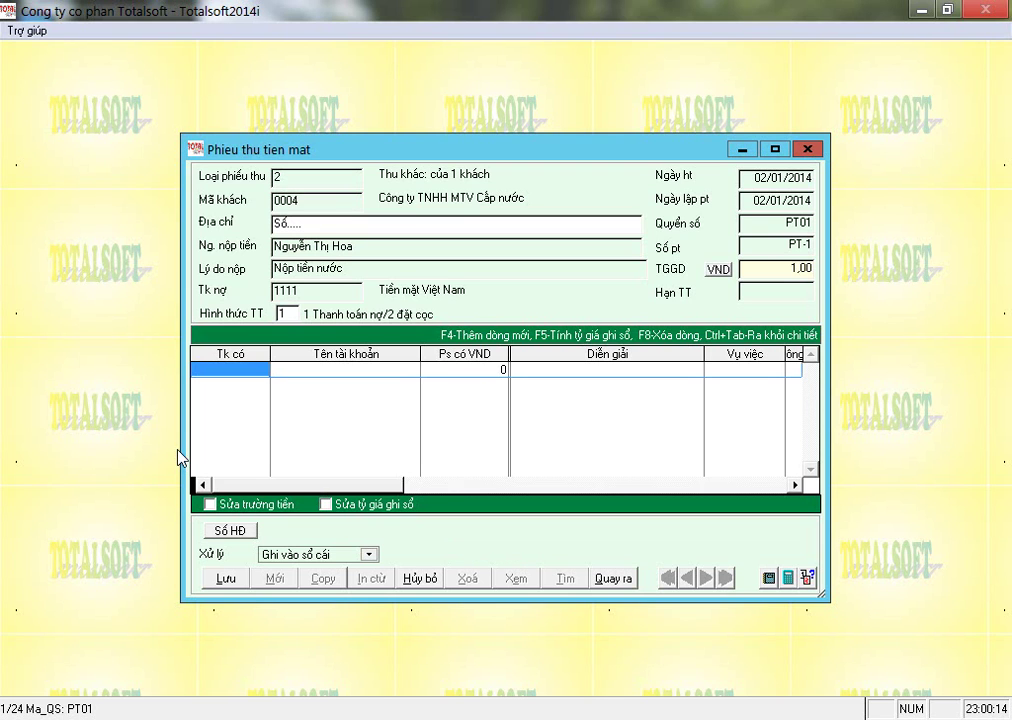
text(131111)
key(Return)
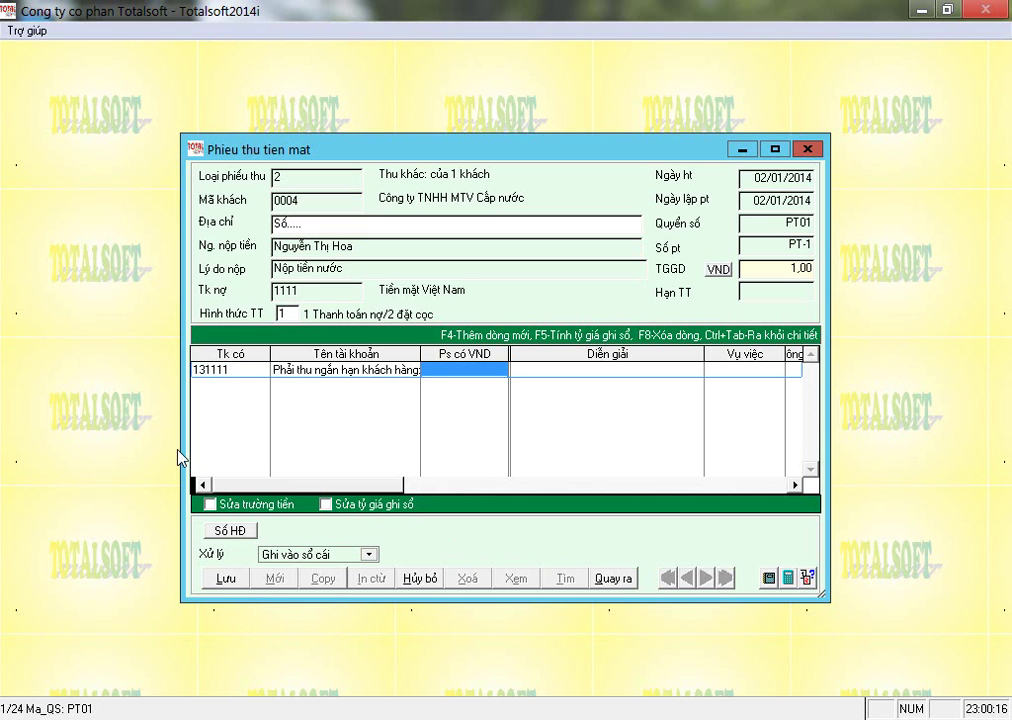
text(5000000)
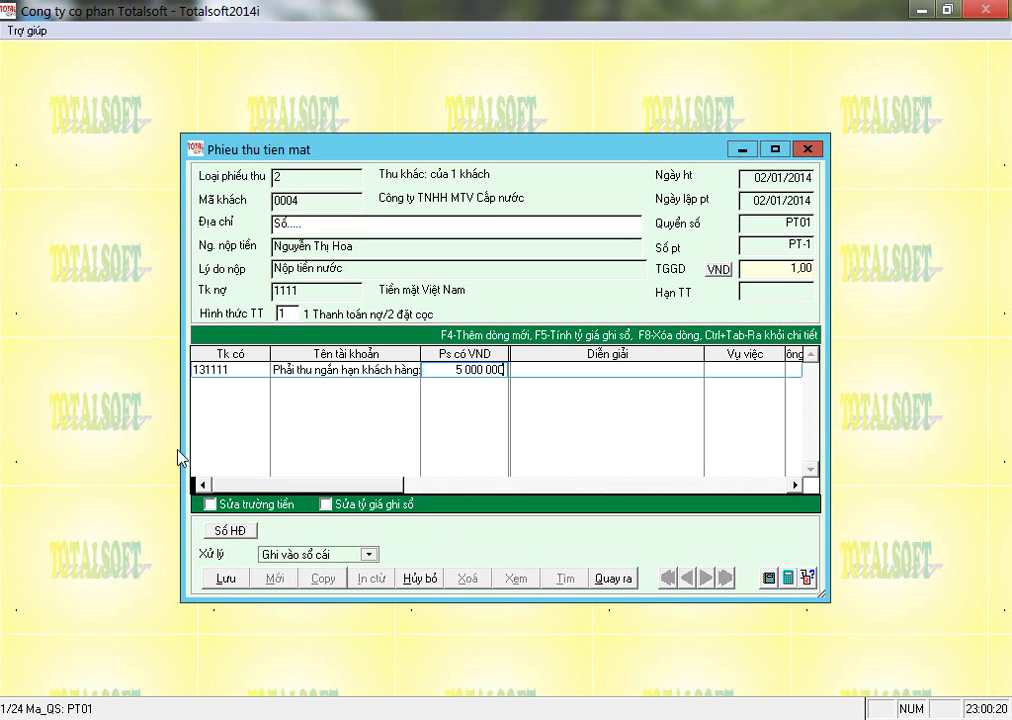
key(Return)
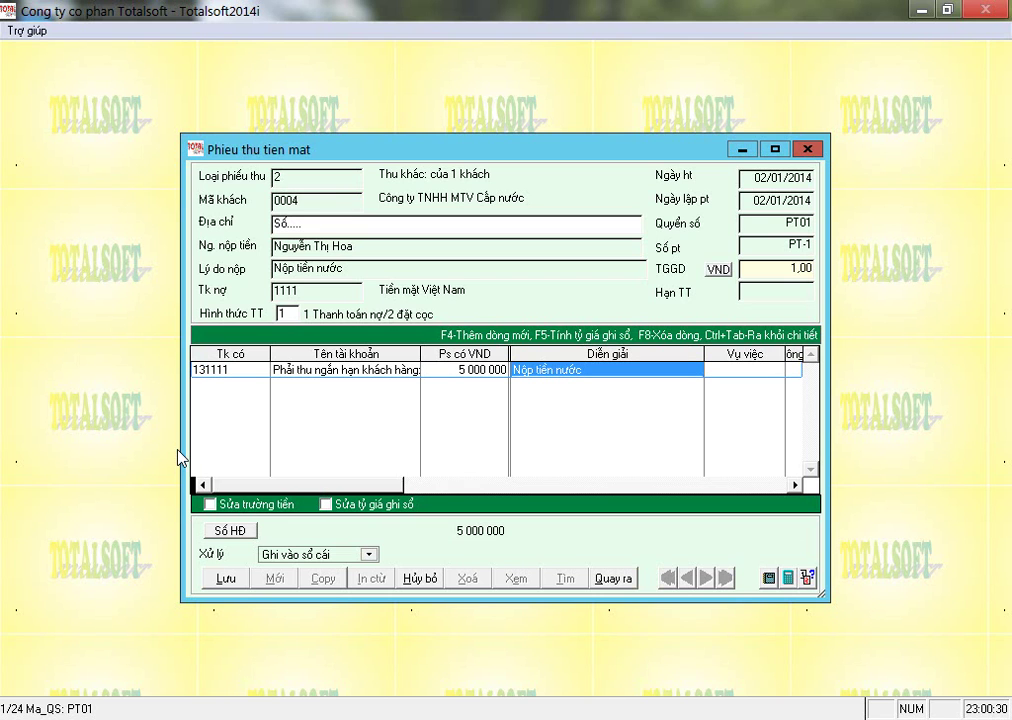
key(Return)
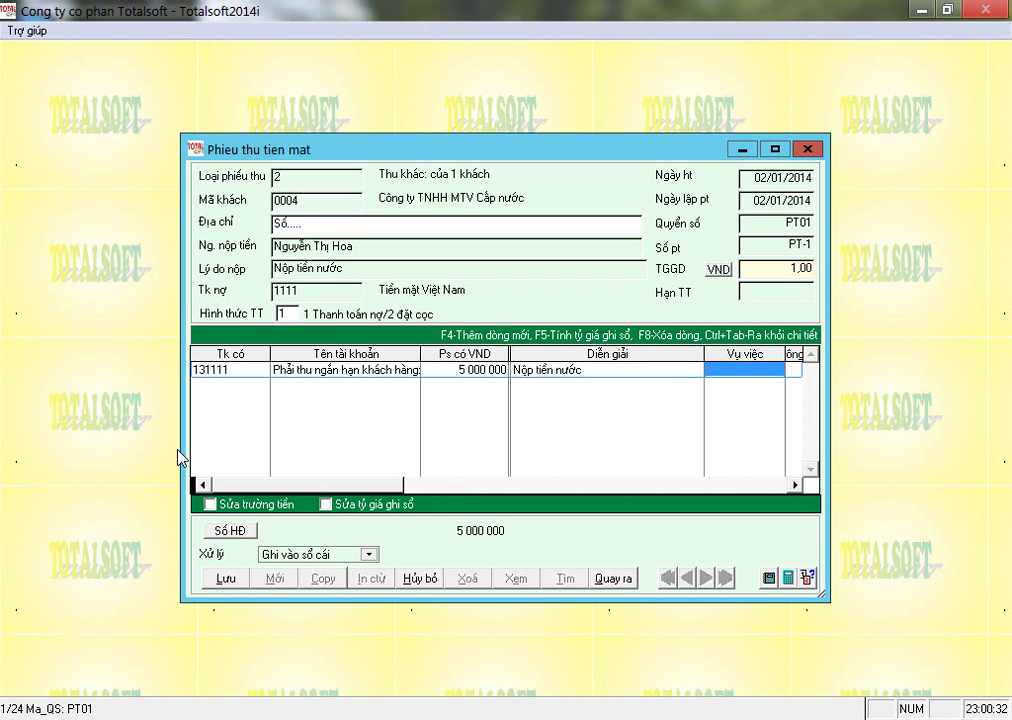
key(Return)
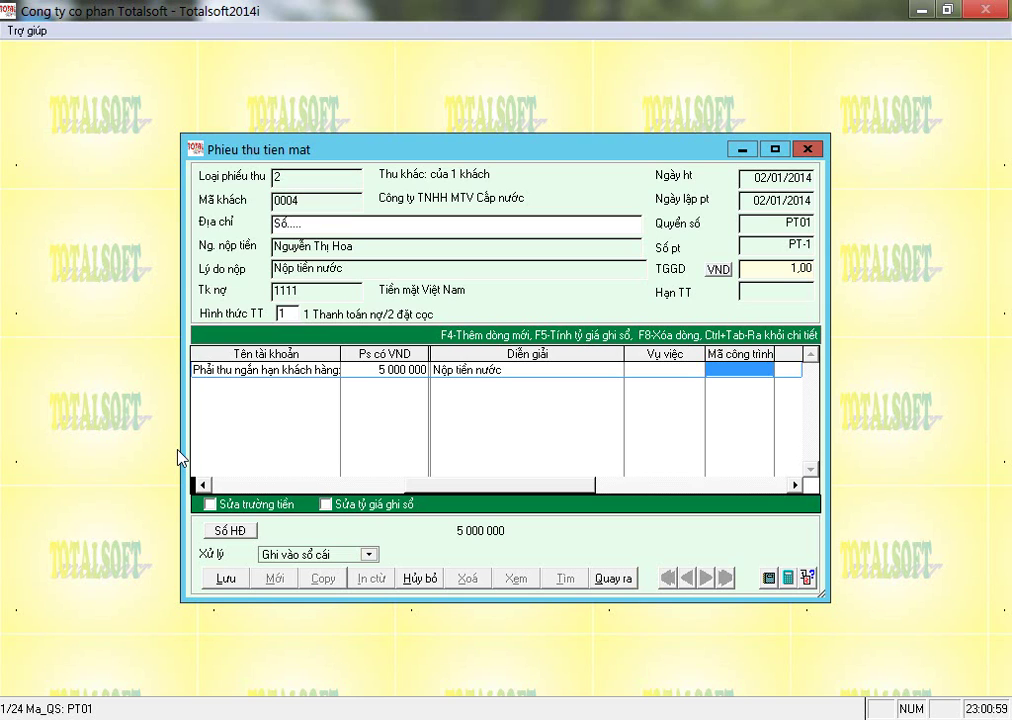
text(4564)
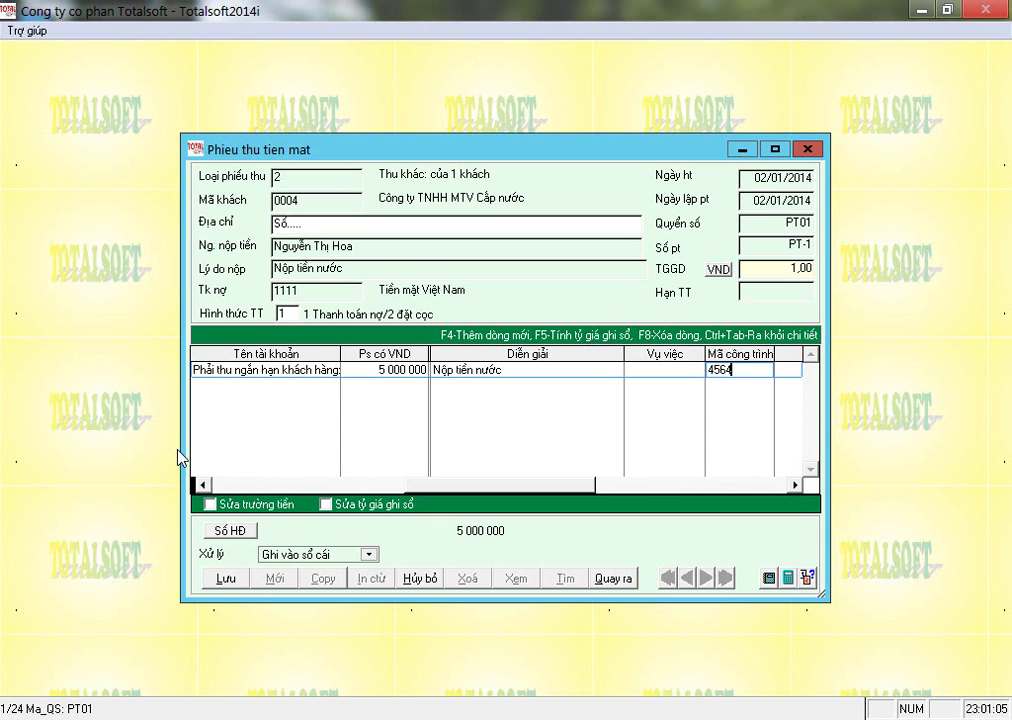
key(Return)
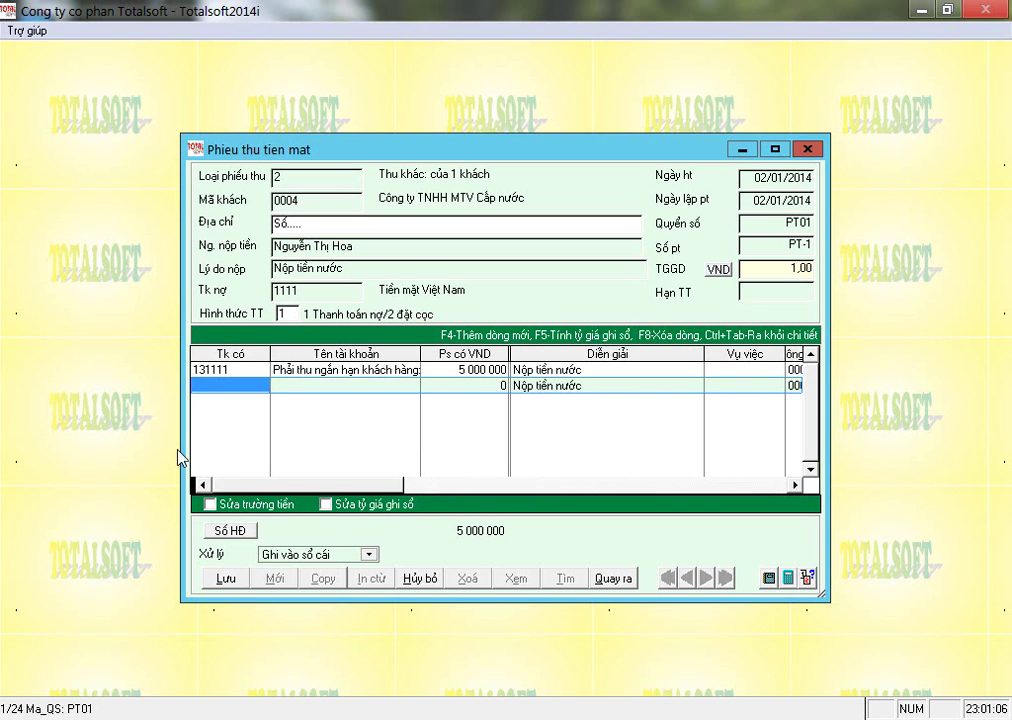
Decline another line, drop the blank row and post PT-1 with its single 5 000 000 line.
key(ctrl+Tab)
key(Return)
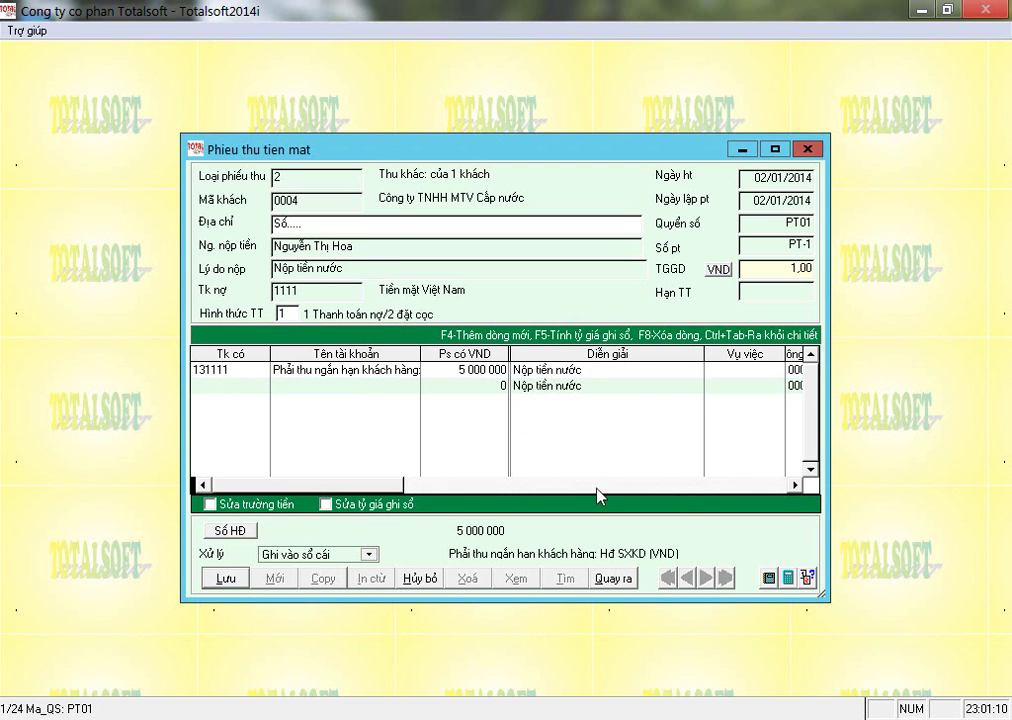
click(796, 484)
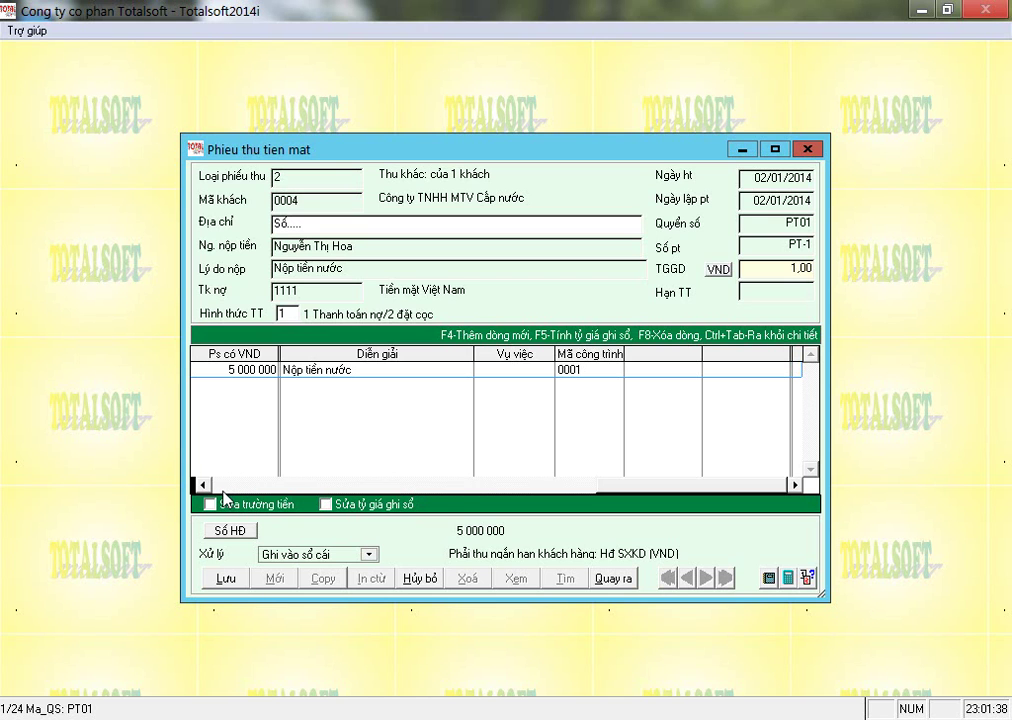
click(222, 489)
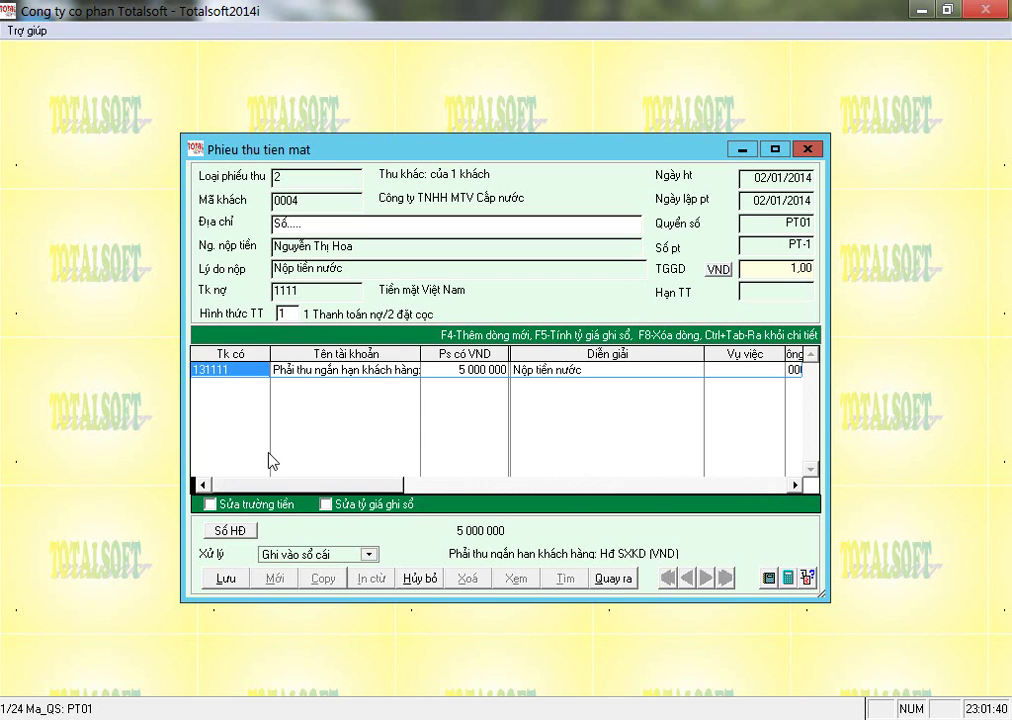
key(Tab)
key(Tab)
key(Tab)
key(Tab)
key(Tab)
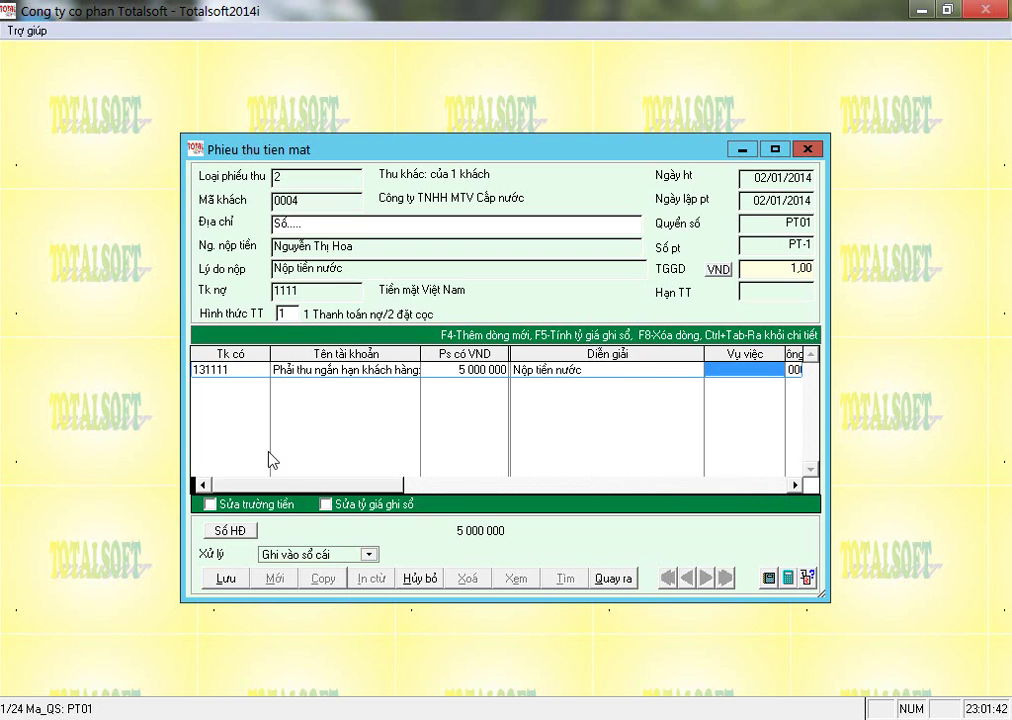
key(Tab)
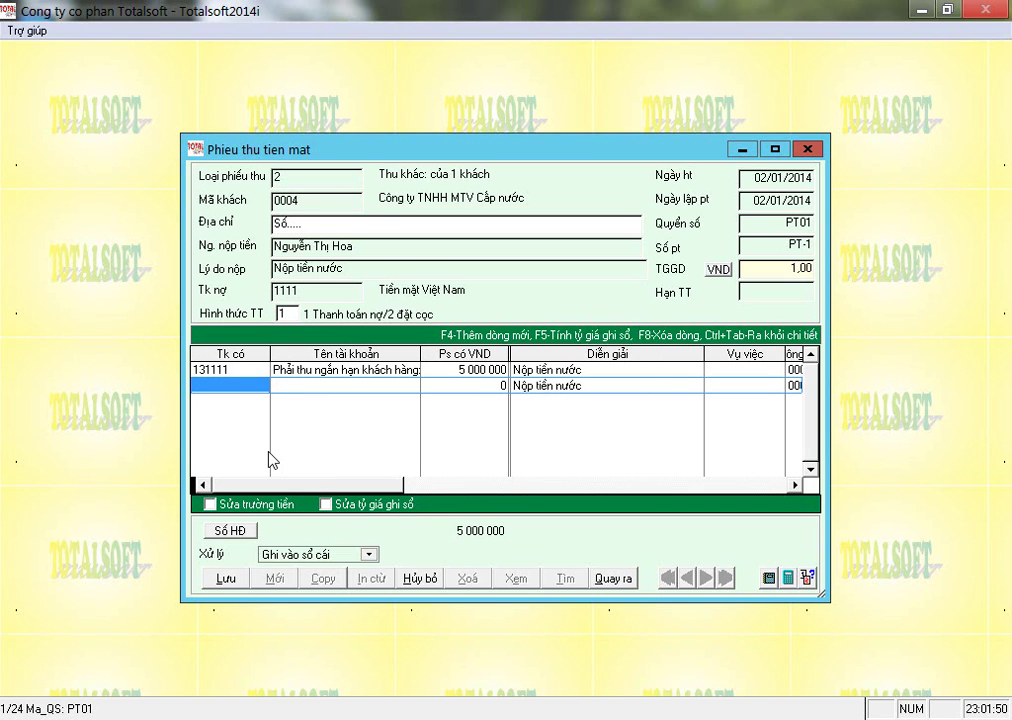
key(Return)
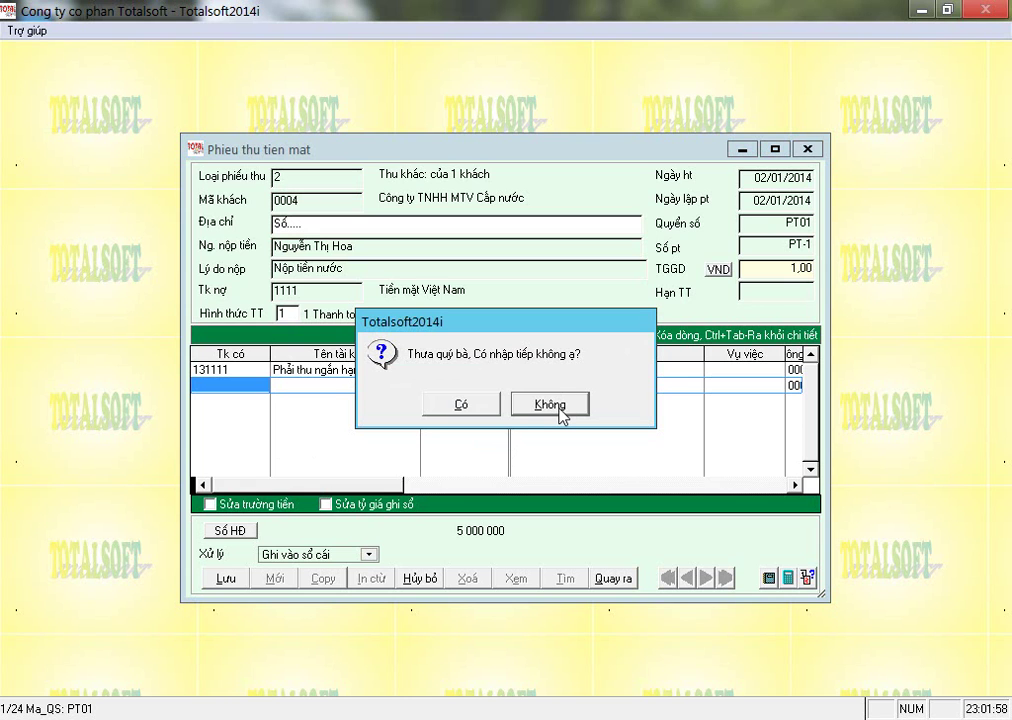
click(551, 405)
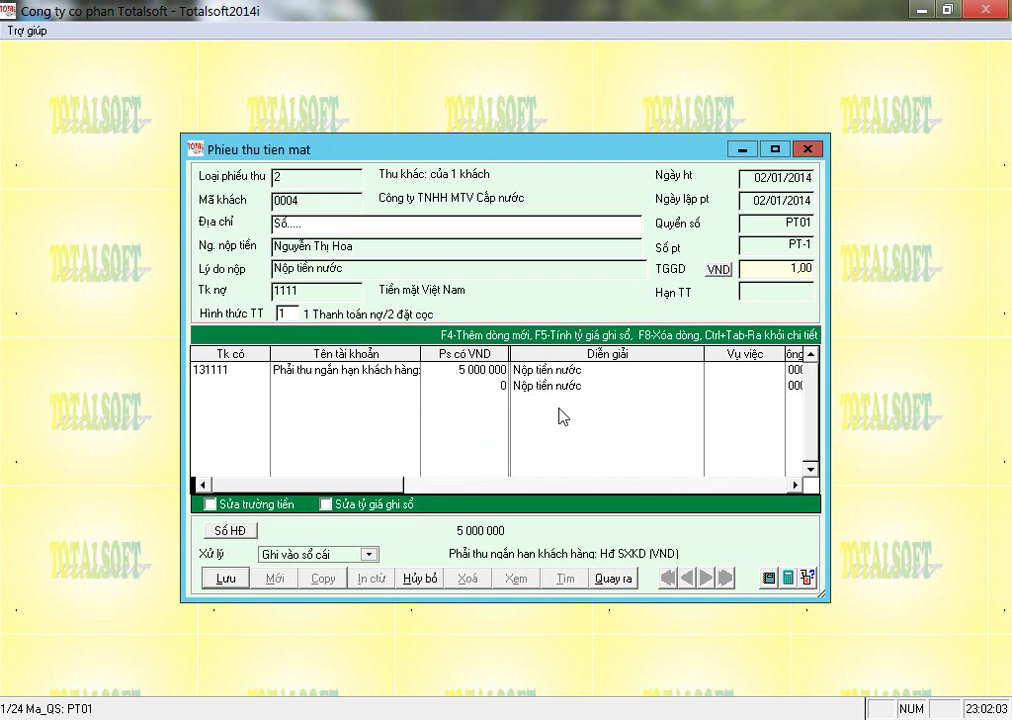
key(alt+l)
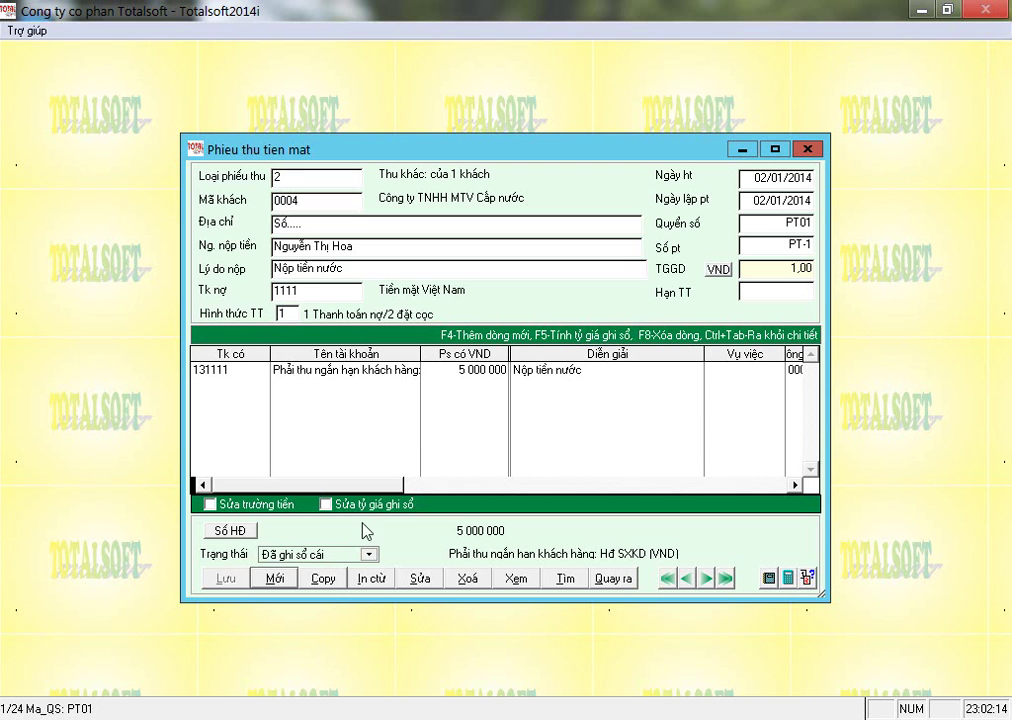
Preview PT-1 using the Phiếu thu tiền mặt (1/2A4) template, then close the preview.
click(374, 586)
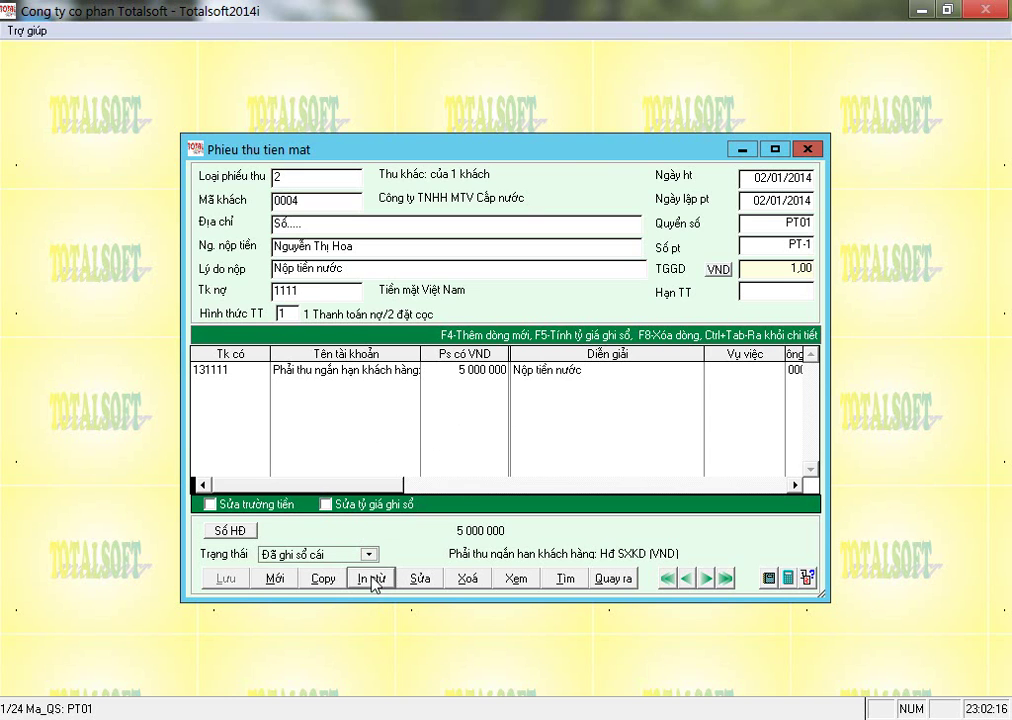
click(299, 119)
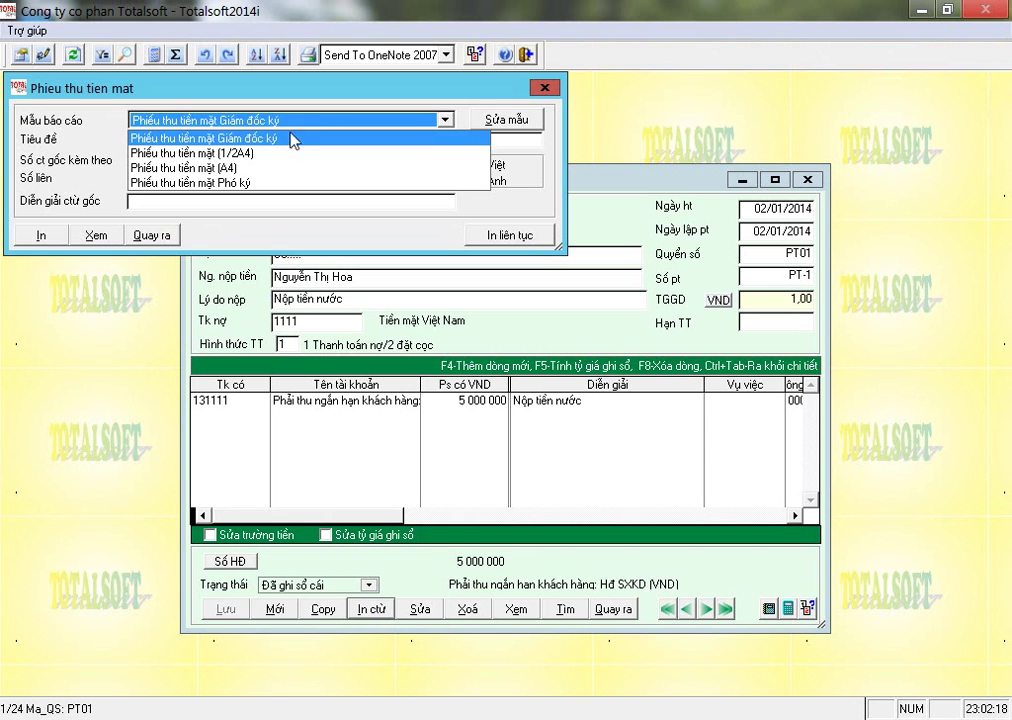
click(204, 157)
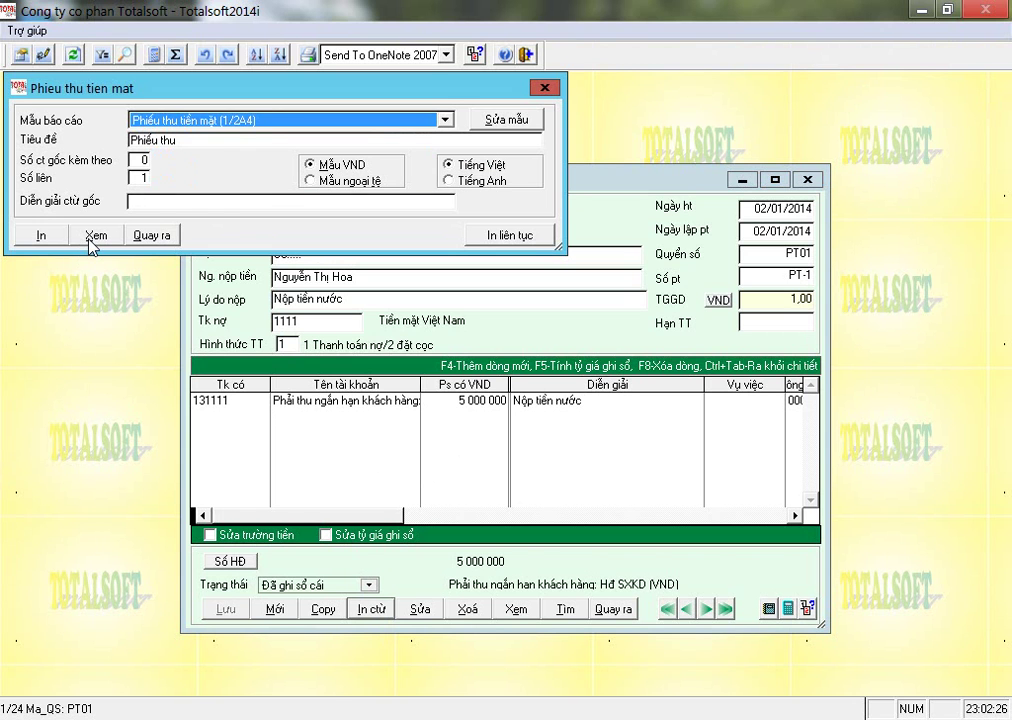
click(90, 240)
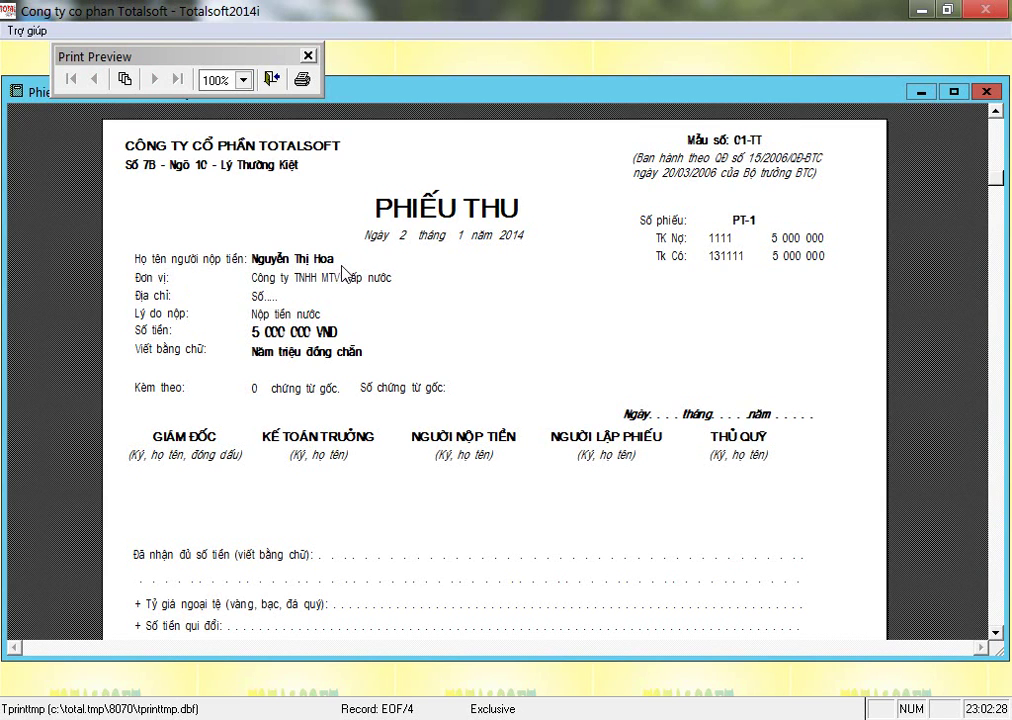
click(272, 79)
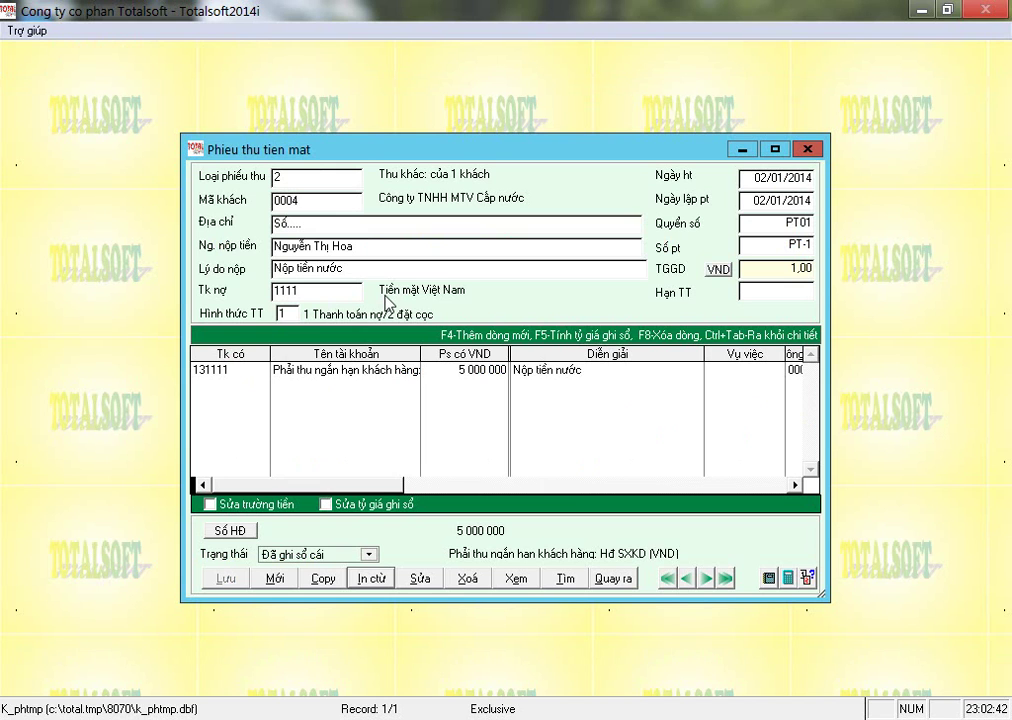
Close the cash receipt form and confirm ending the voucher update.
click(612, 579)
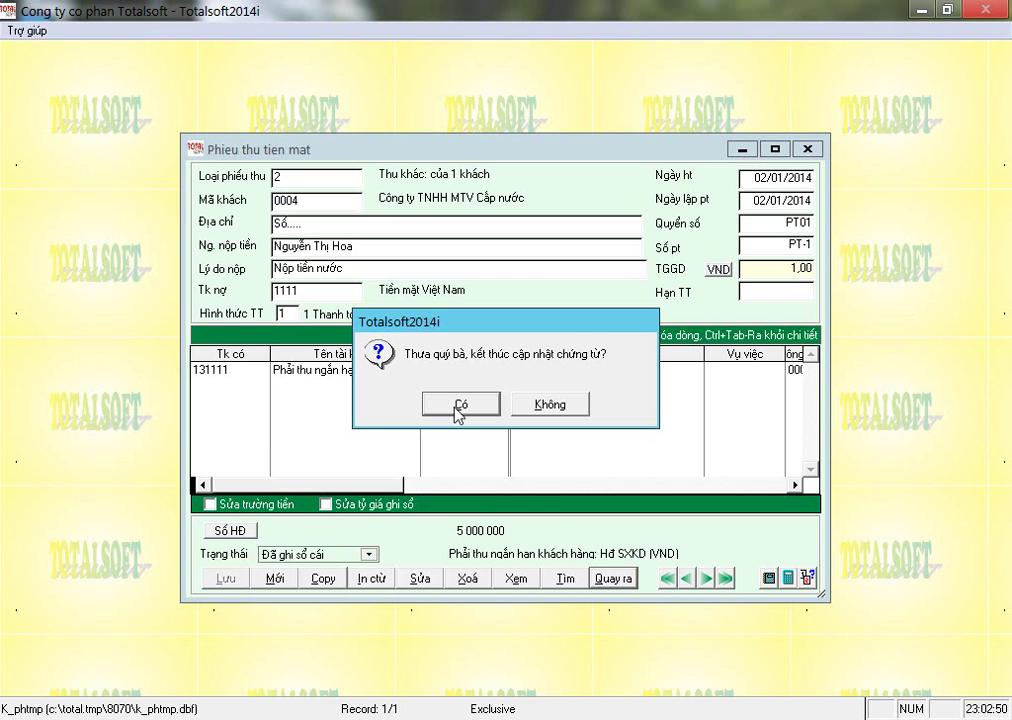
click(458, 406)
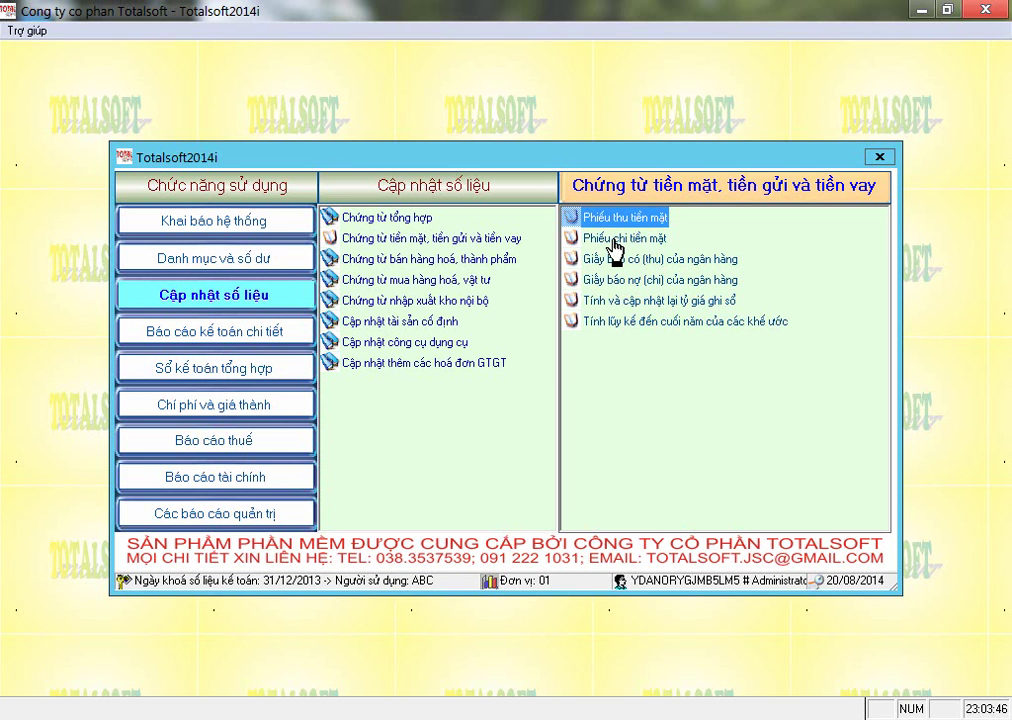
Create a new Phiếu chi tiền mặt with payment type 8, direct expense with GTGT invoice.
double_click(613, 243)
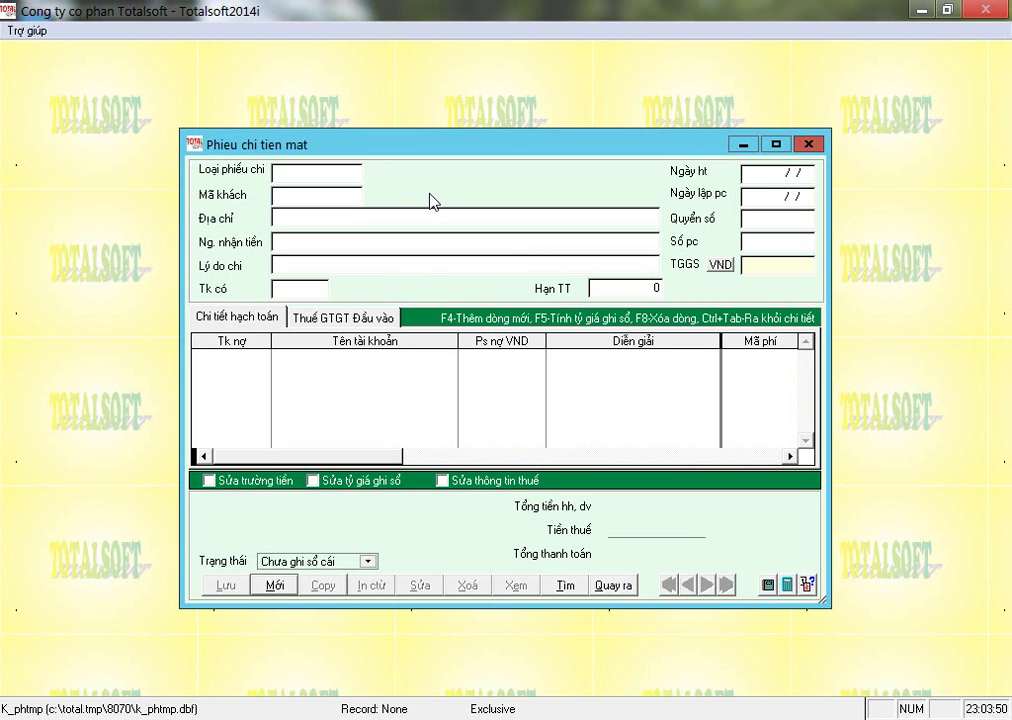
click(277, 597)
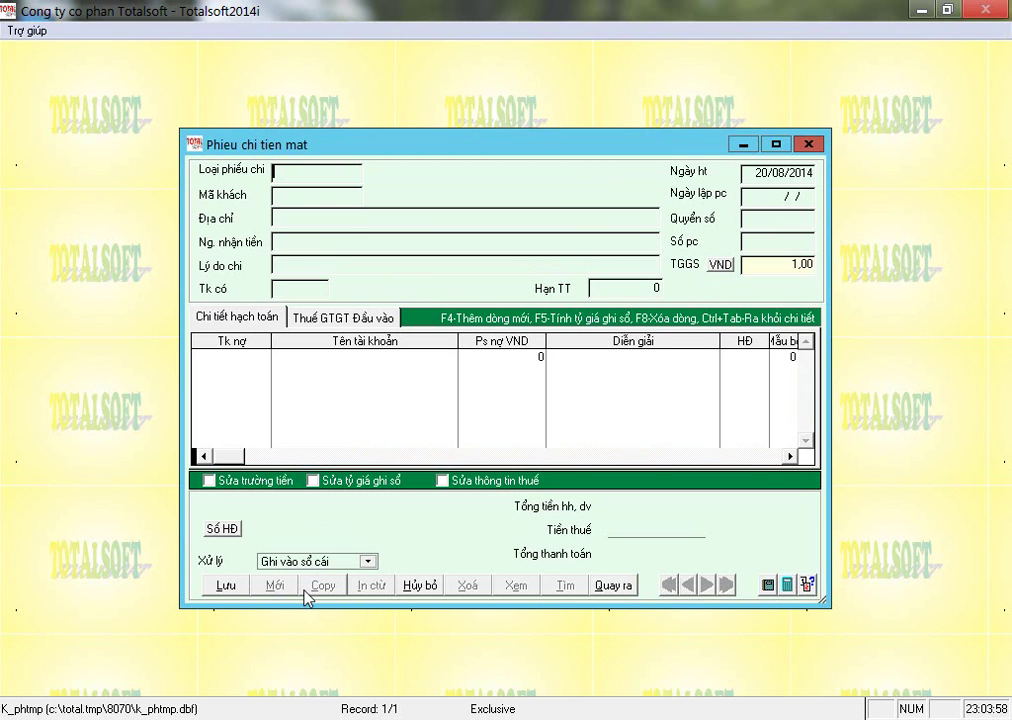
key(Return)
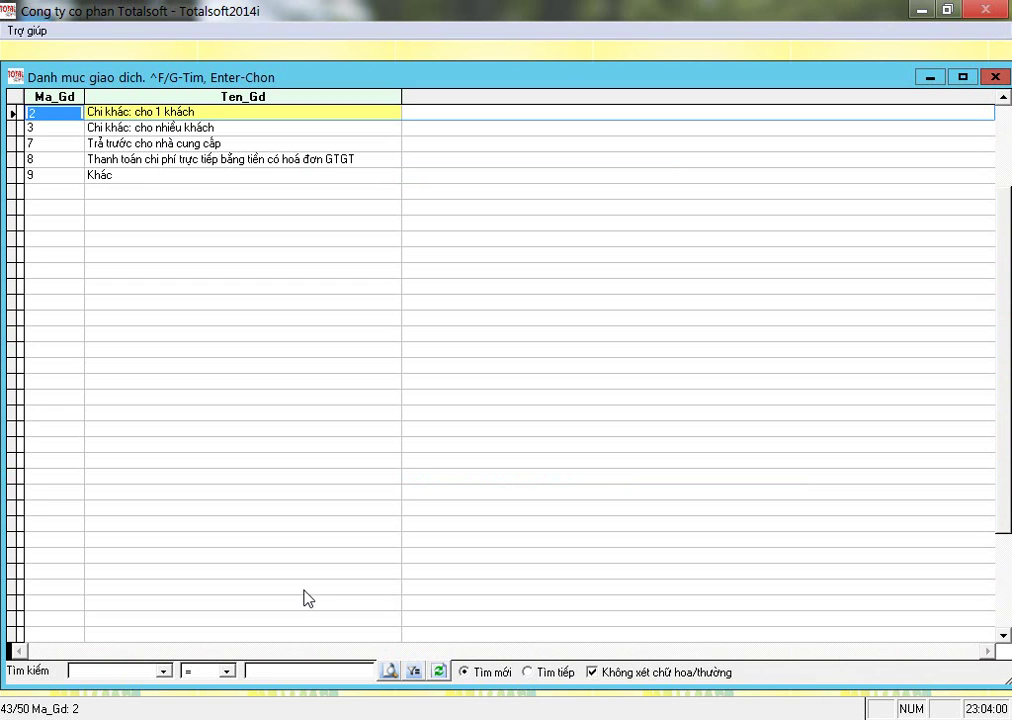
key(Down)
key(Down)
key(Down)
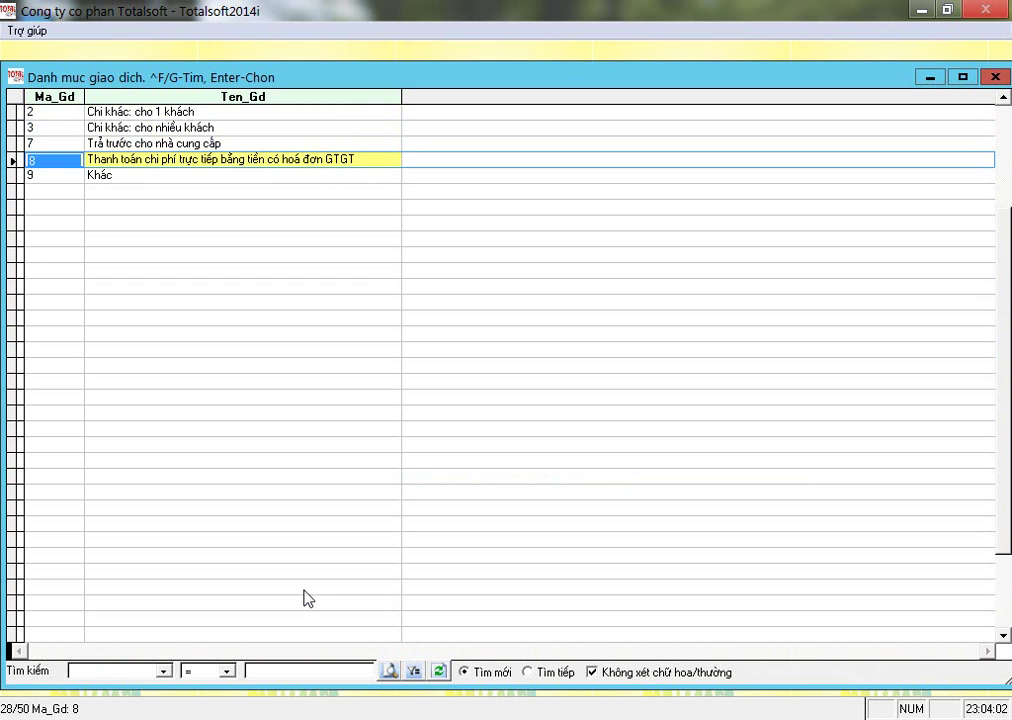
key(Tab)
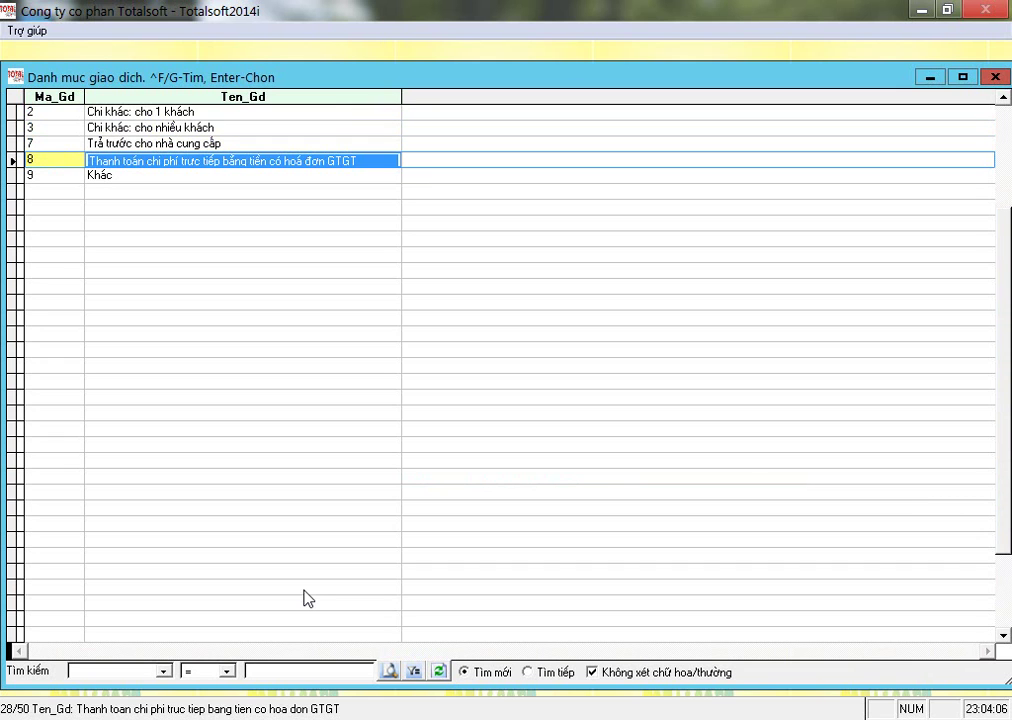
key(Up)
key(Up)
key(Up)
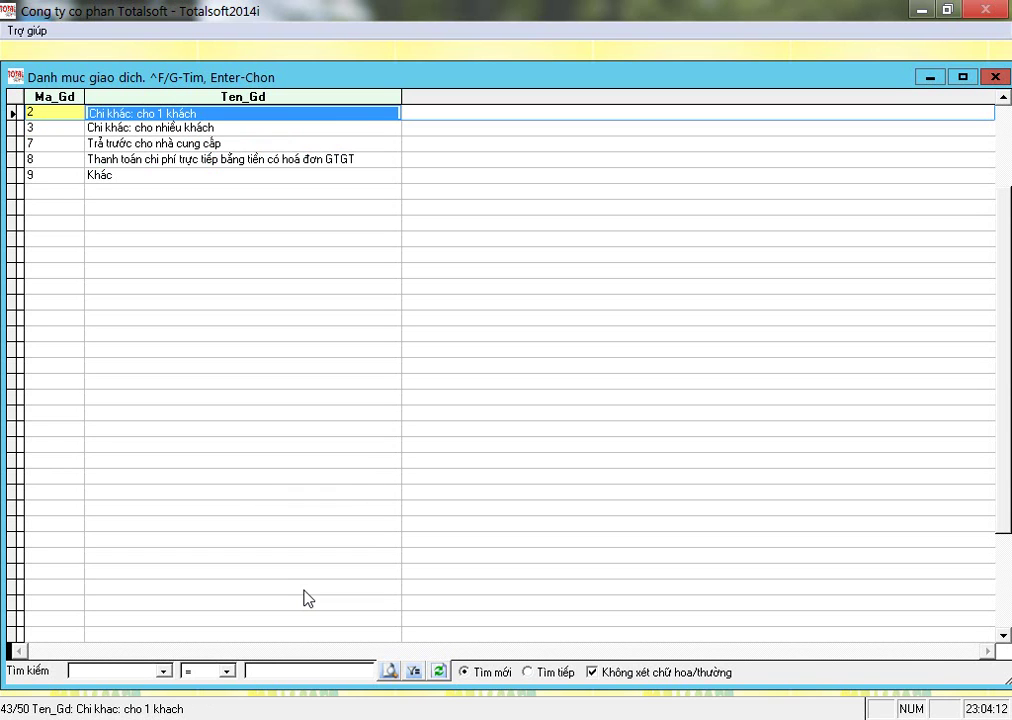
key(Down)
key(Down)
key(Up)
key(Up)
key(Down)
key(Down)
key(Up)
key(Up)
key(Down)
key(Down)
key(Down)
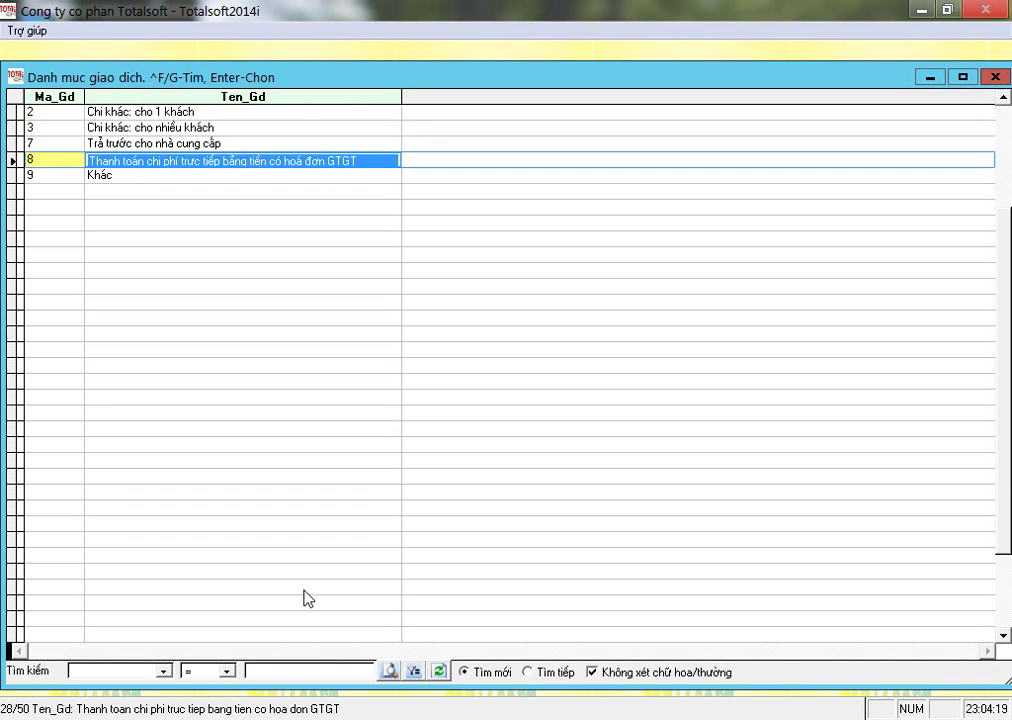
key(Left)
key(Right)
key(Return)
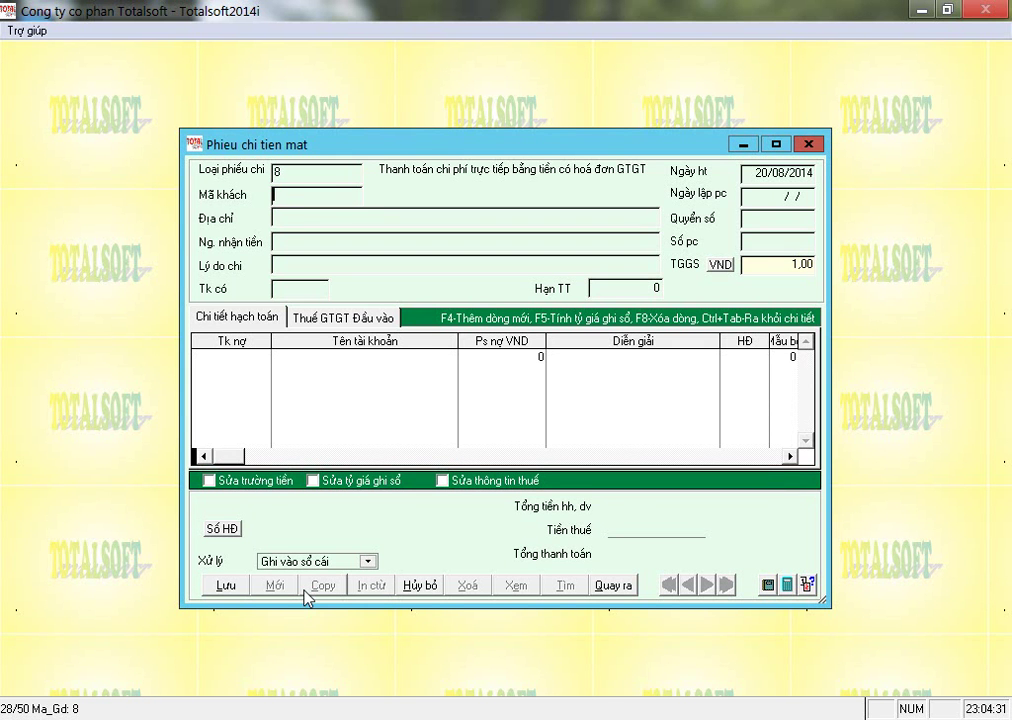
Choose the employee NV001 as the voucher's customer and enter the recipient's name.
key(Return)
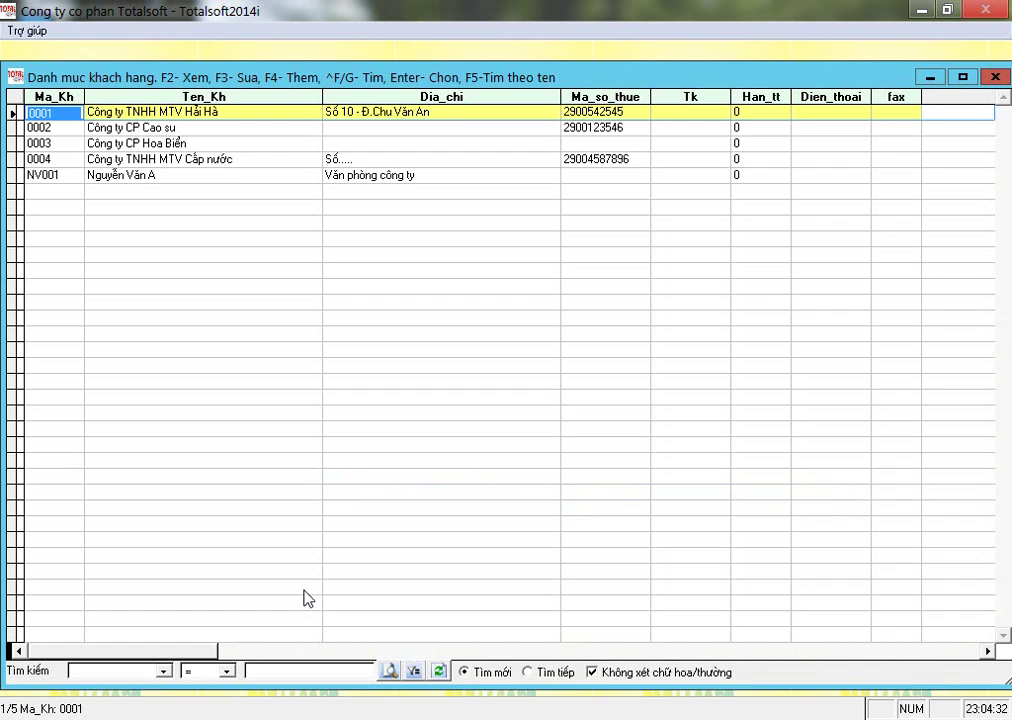
key(Down)
key(Down)
key(Down)
key(Down)
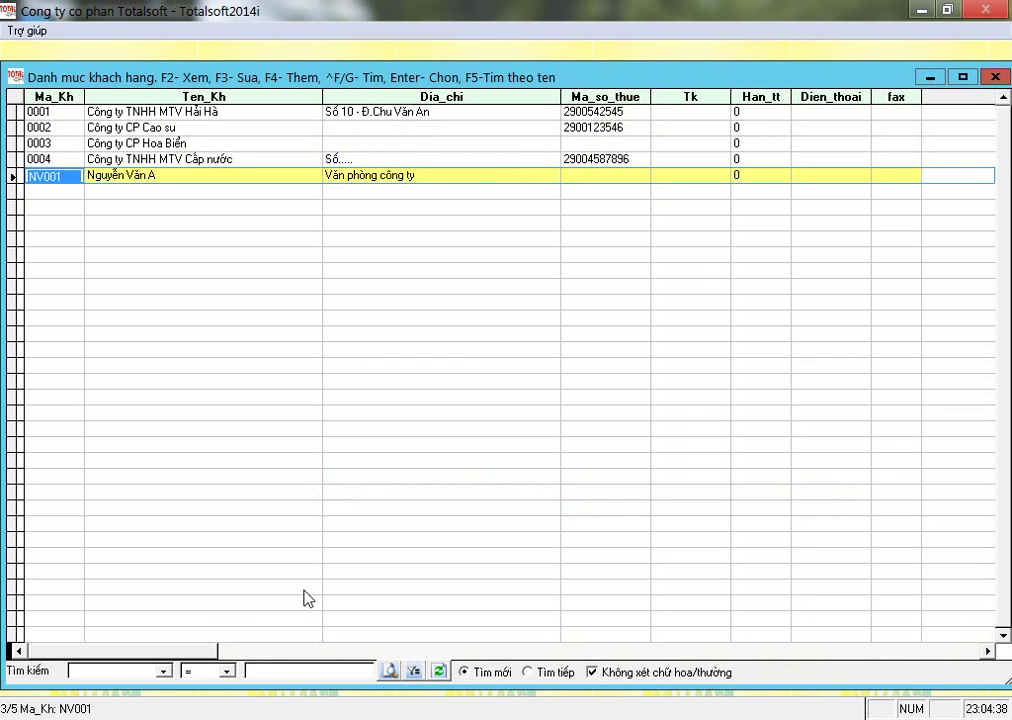
key(Return)
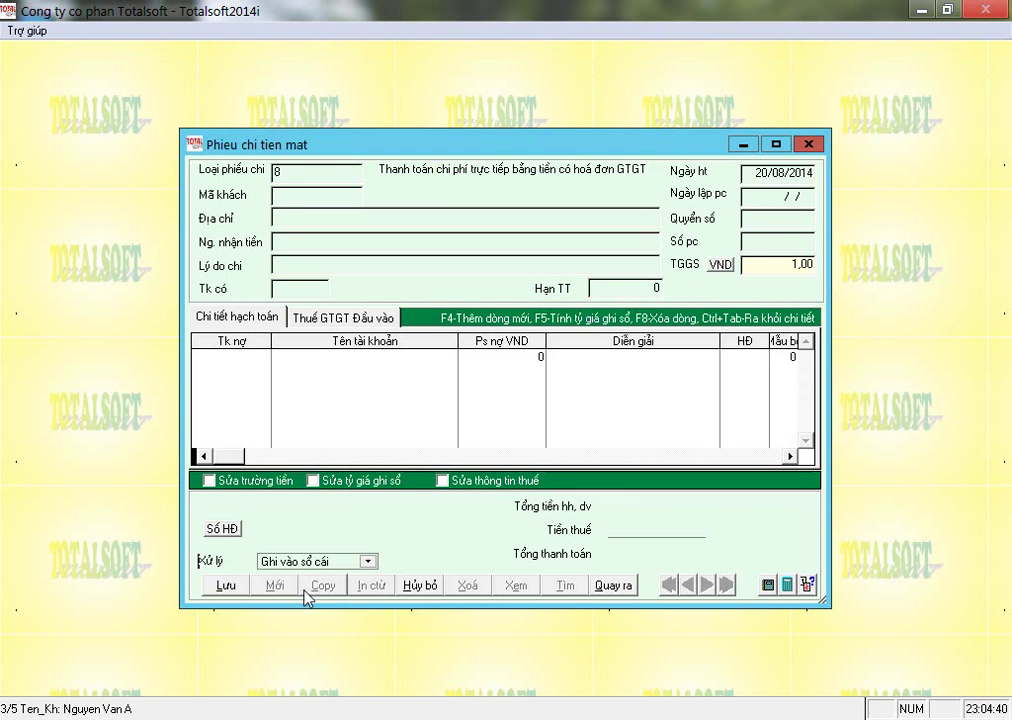
text(Nguyễn)
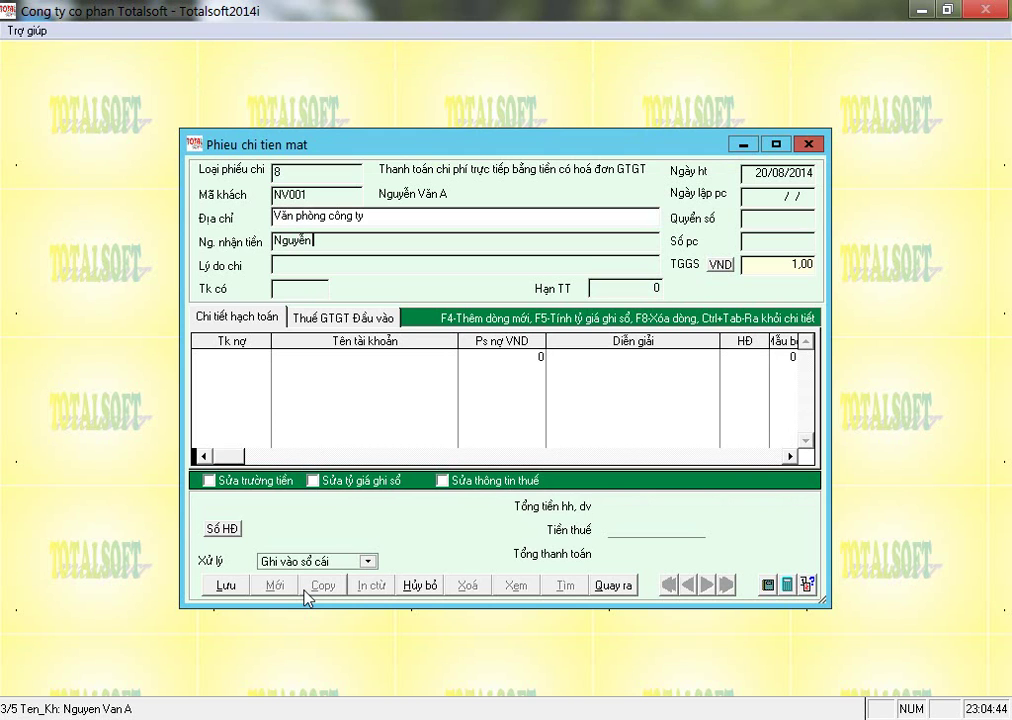
text( Văn A)
key(Return)
Enter reason 'Thanh toán tiền công tác phí', credit account 1111 and date 03/01/2014.
text(Thanh t)
text(oán tiền công)
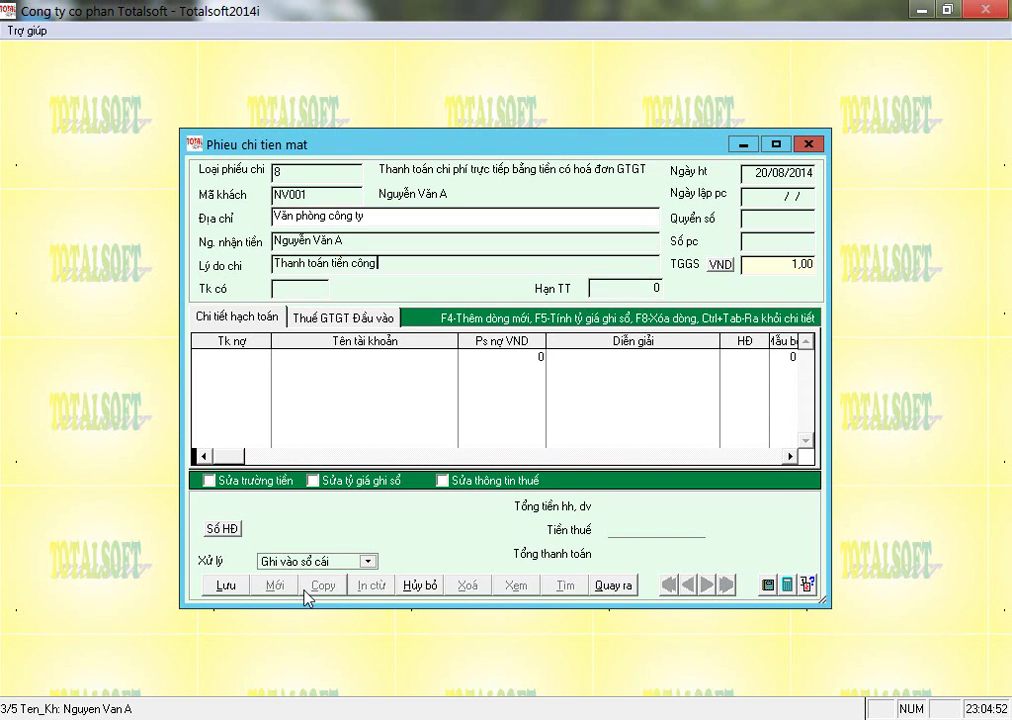
text( tác phí)
key(Return)
text(1111)
key(Return)
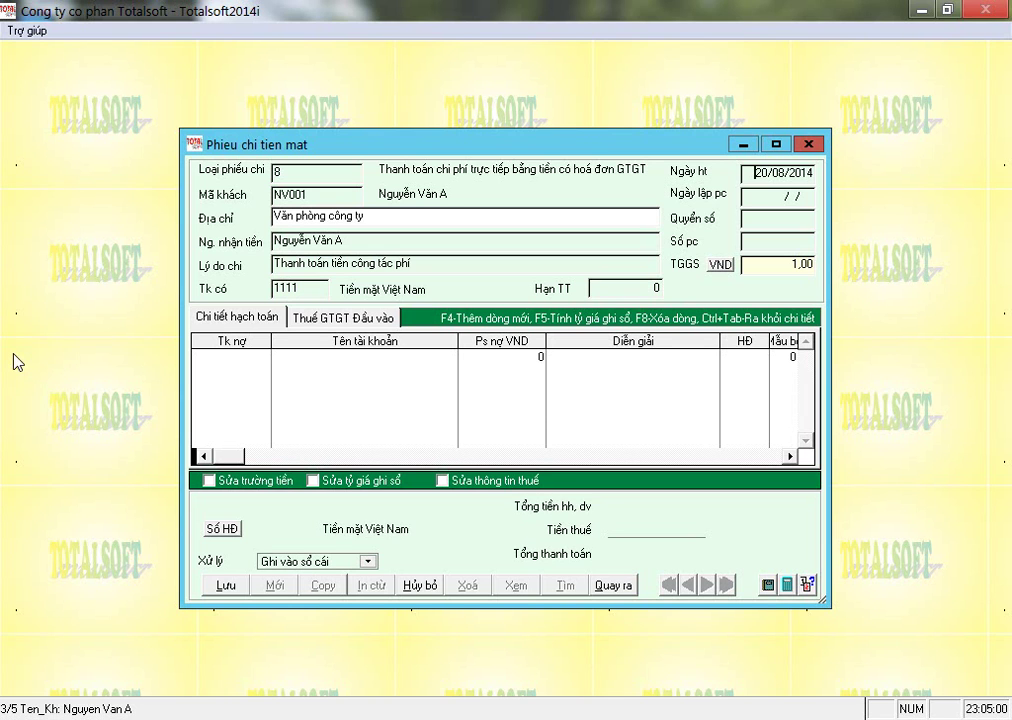
text(02)
text(3)
text(01)
key(Return)
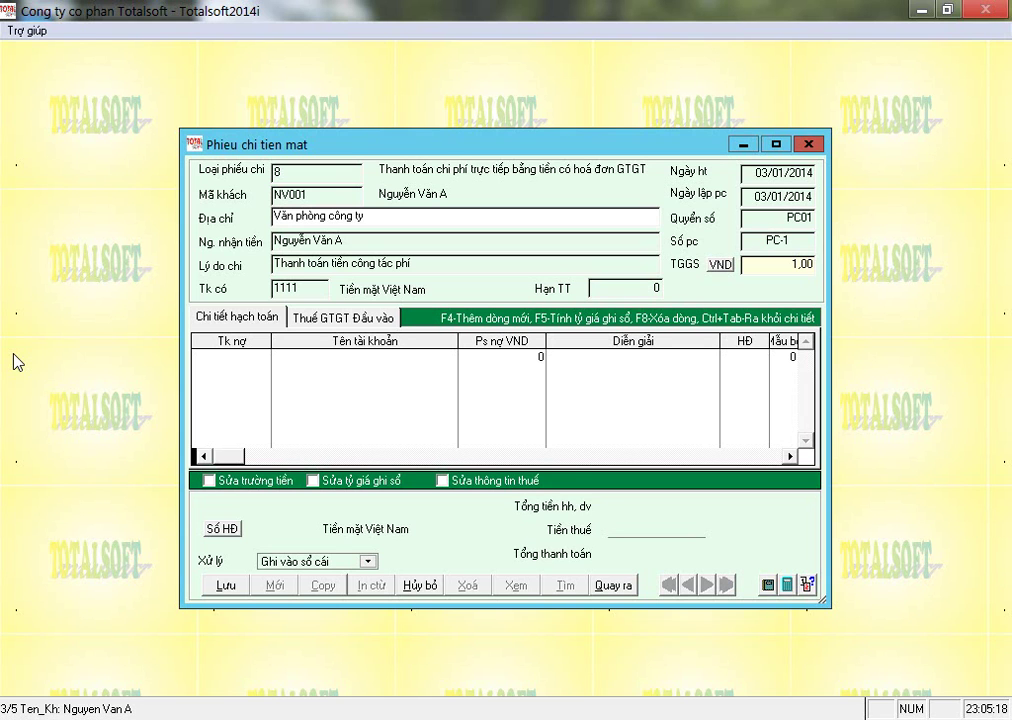
key(Return)
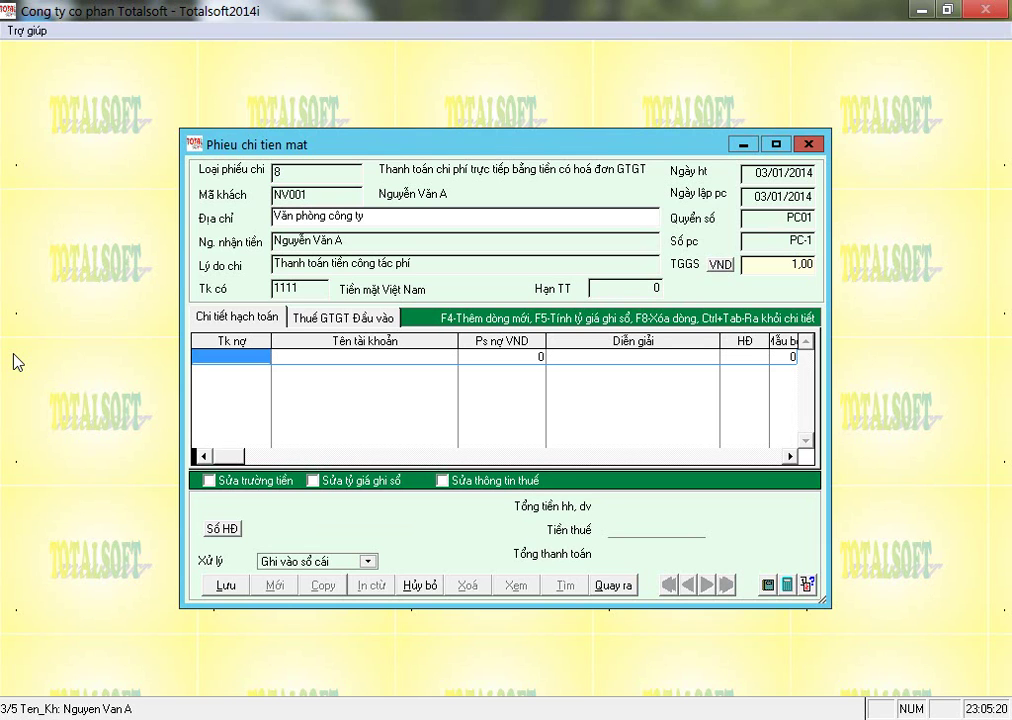
Add a 6 500 000 debit line to account 6428 and clear its invoice type cell.
text(6428)
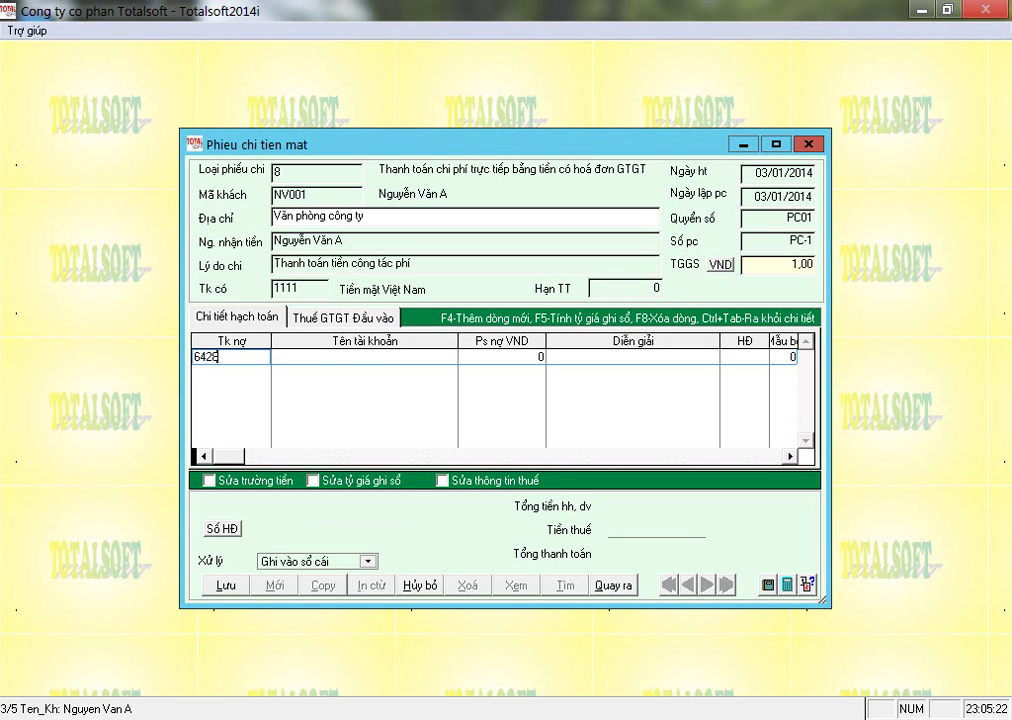
key(Return)
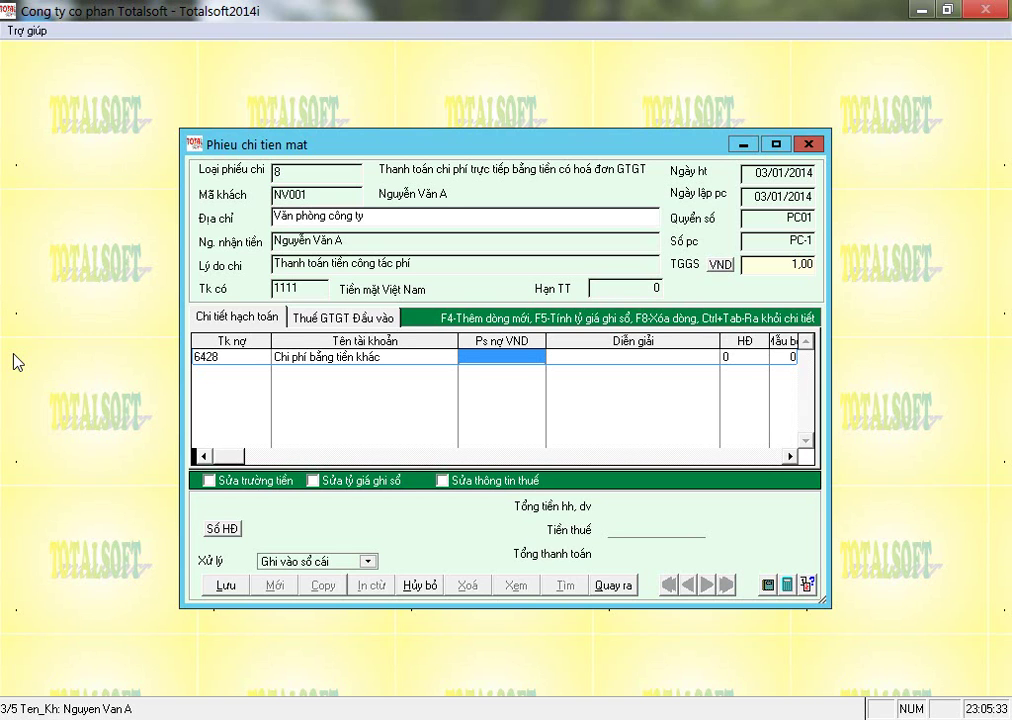
text(6 500)
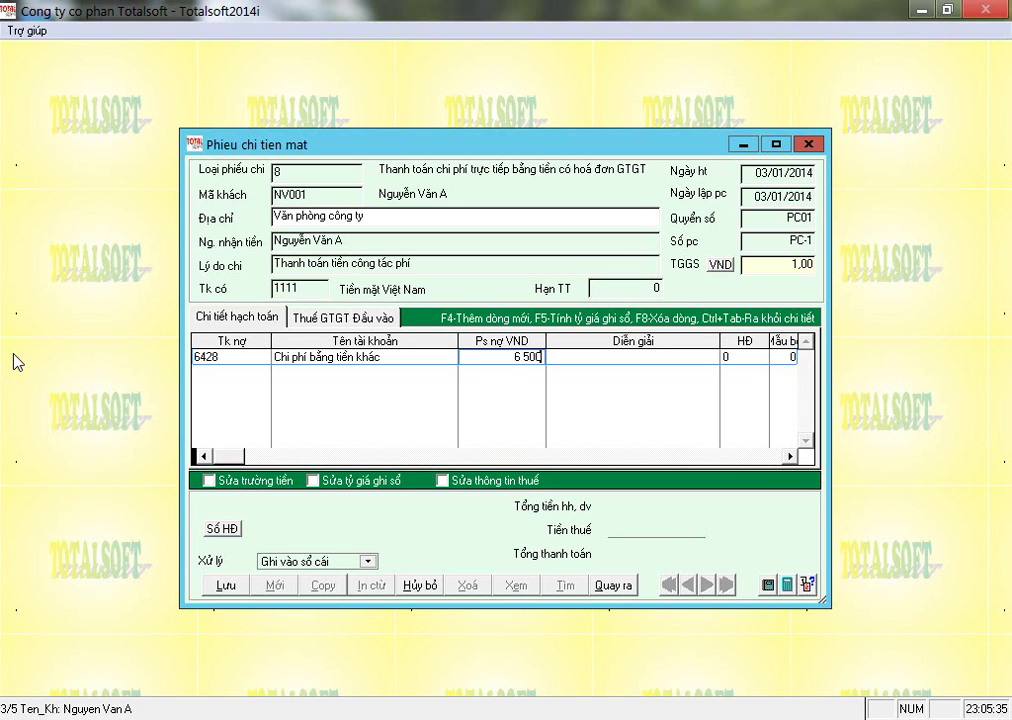
text( 000)
key(Return)
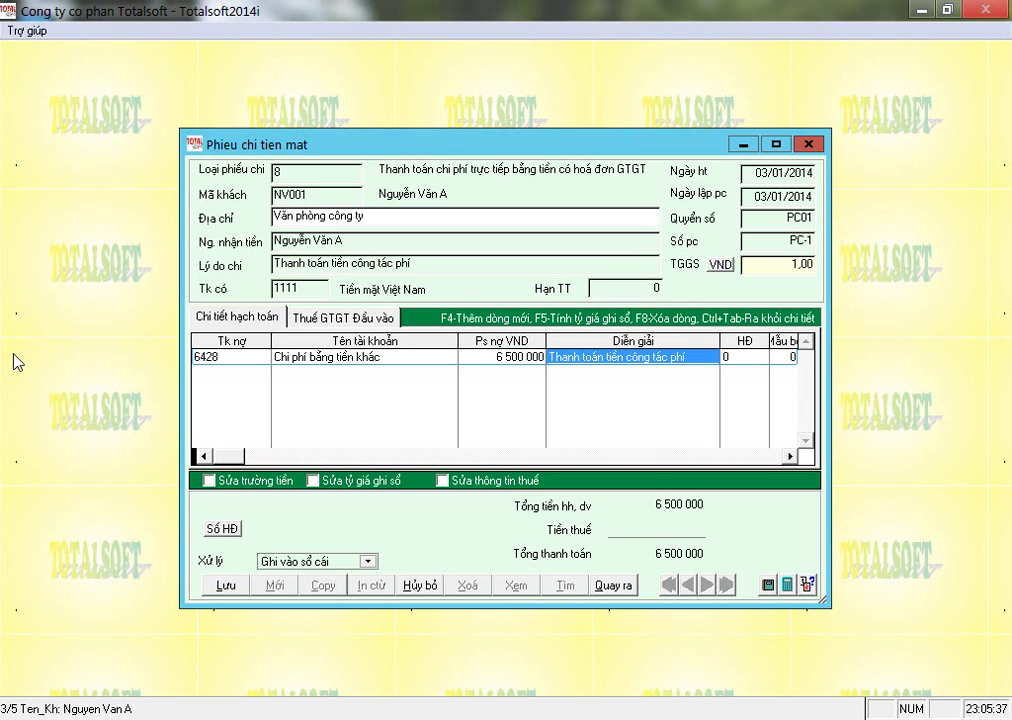
key(Return)
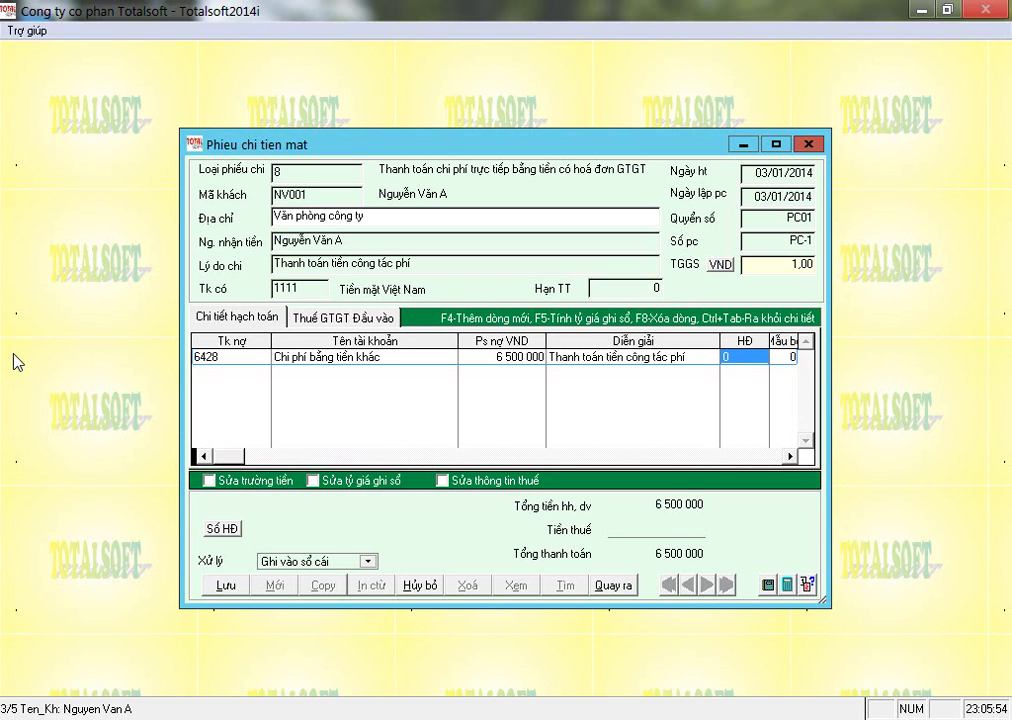
key(BackSpace)
Pick invoice type 5, Nhiều HĐ, for the expense line from the invoice type list.
key(Return)
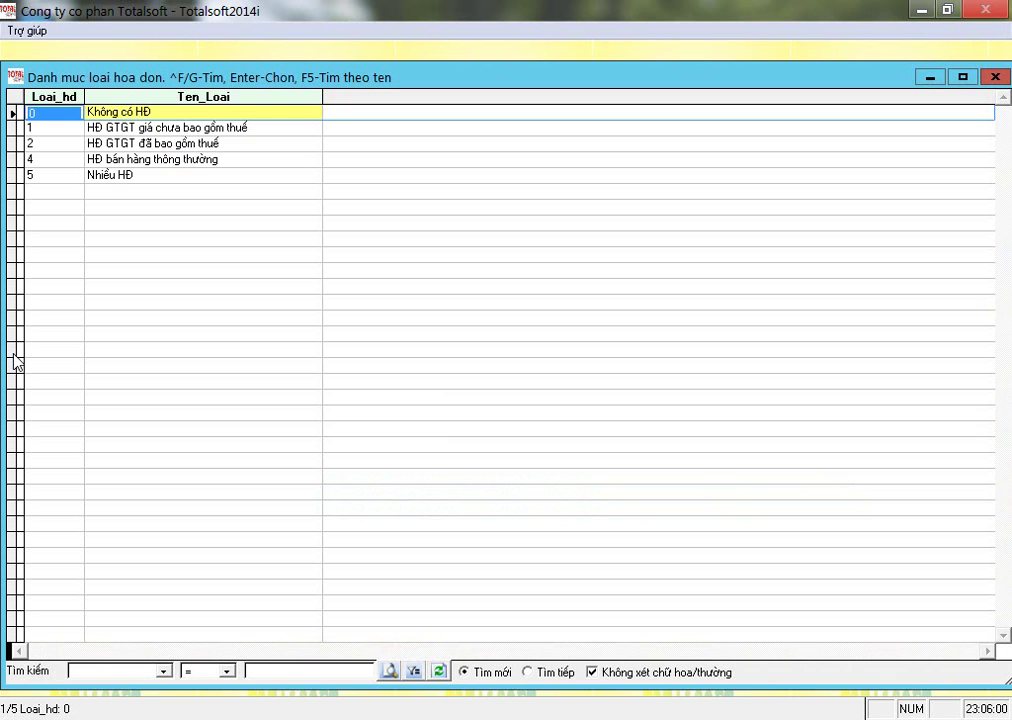
key(Down)
key(Down)
key(Down)
key(Down)
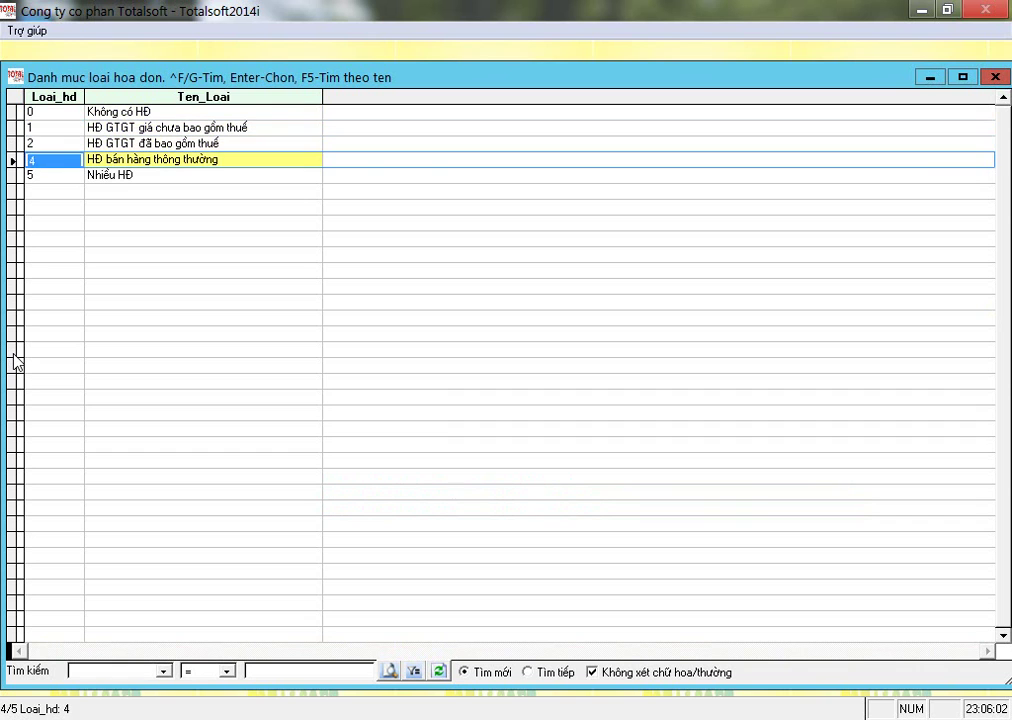
key(Up)
key(Up)
key(Up)
key(Down)
key(Down)
key(Down)
key(Down)
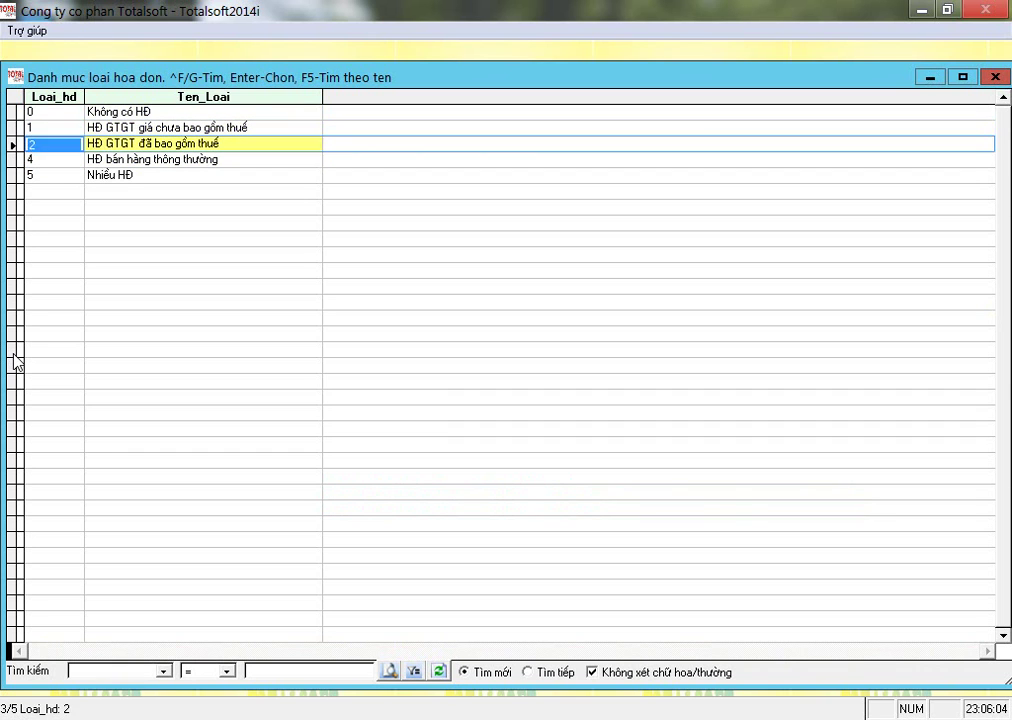
key(Up)
key(Up)
key(Up)
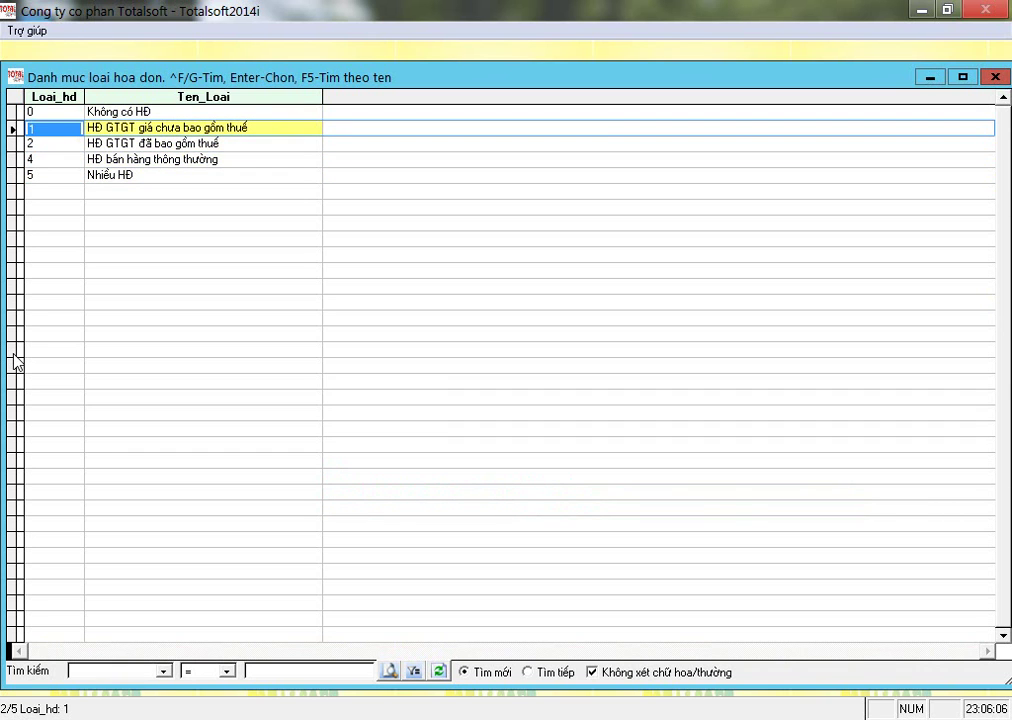
key(Right)
key(Left)
key(Right)
key(Left)
key(Right)
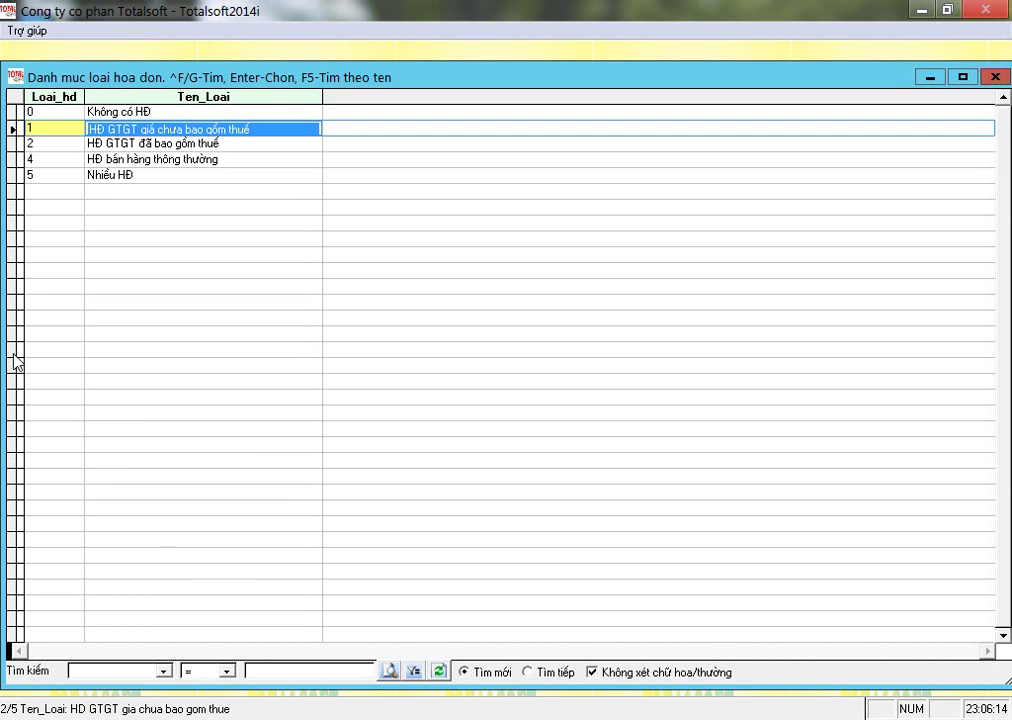
key(Down)
key(Down)
key(Down)
key(Down)
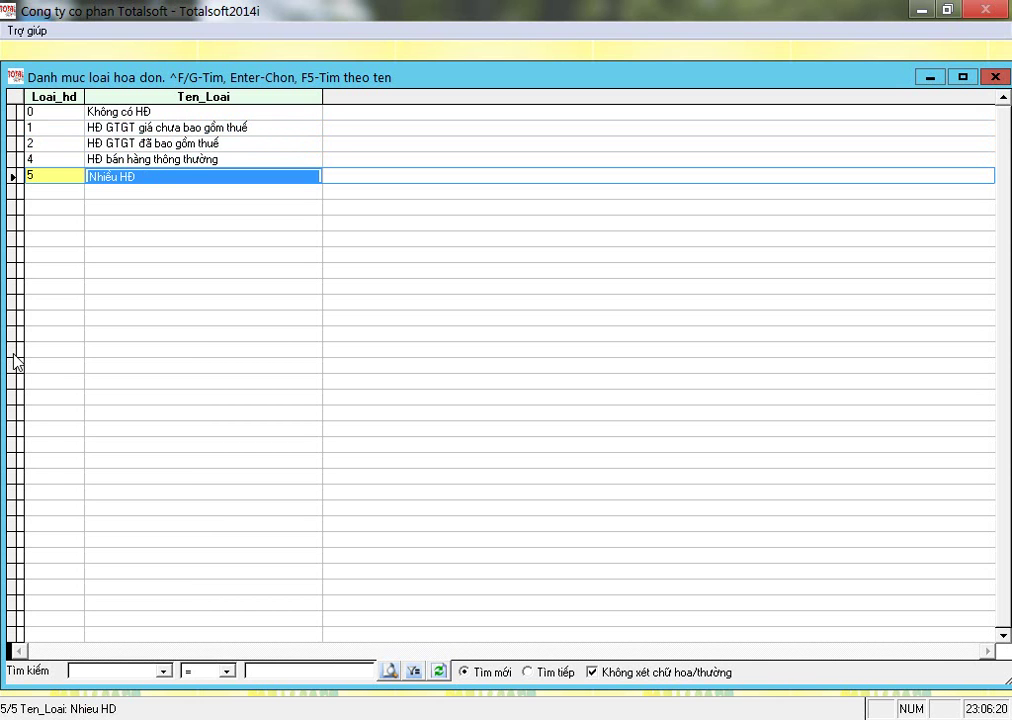
key(Return)
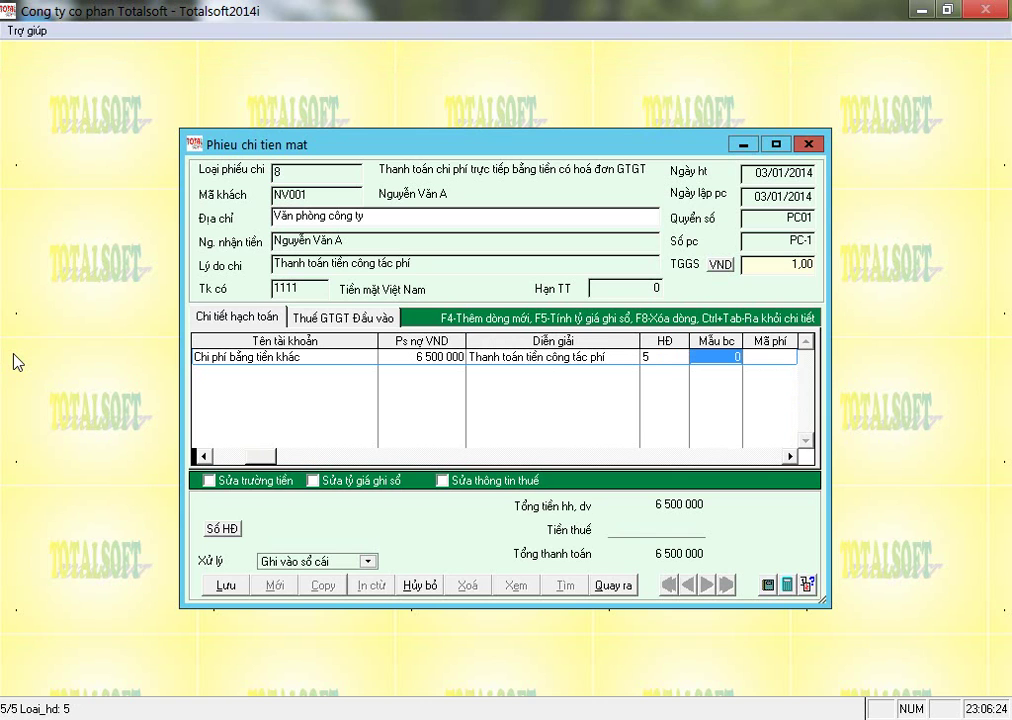
Enter 300000 VAT on the expense line and finish it, making the total 6 800 000.
key(Return)
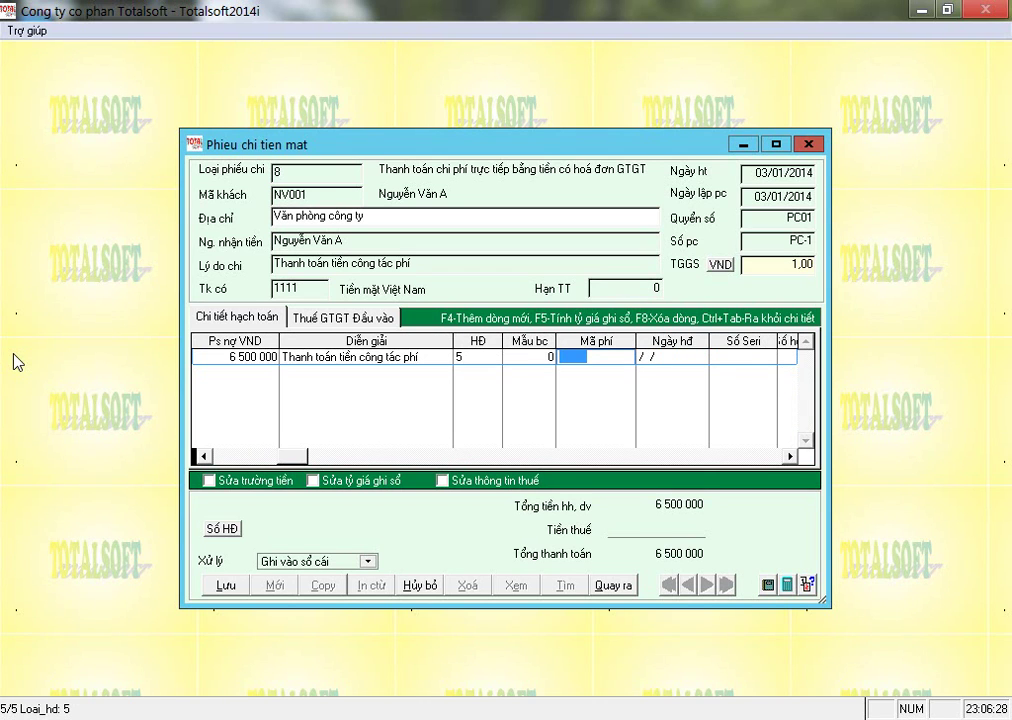
key(Return)
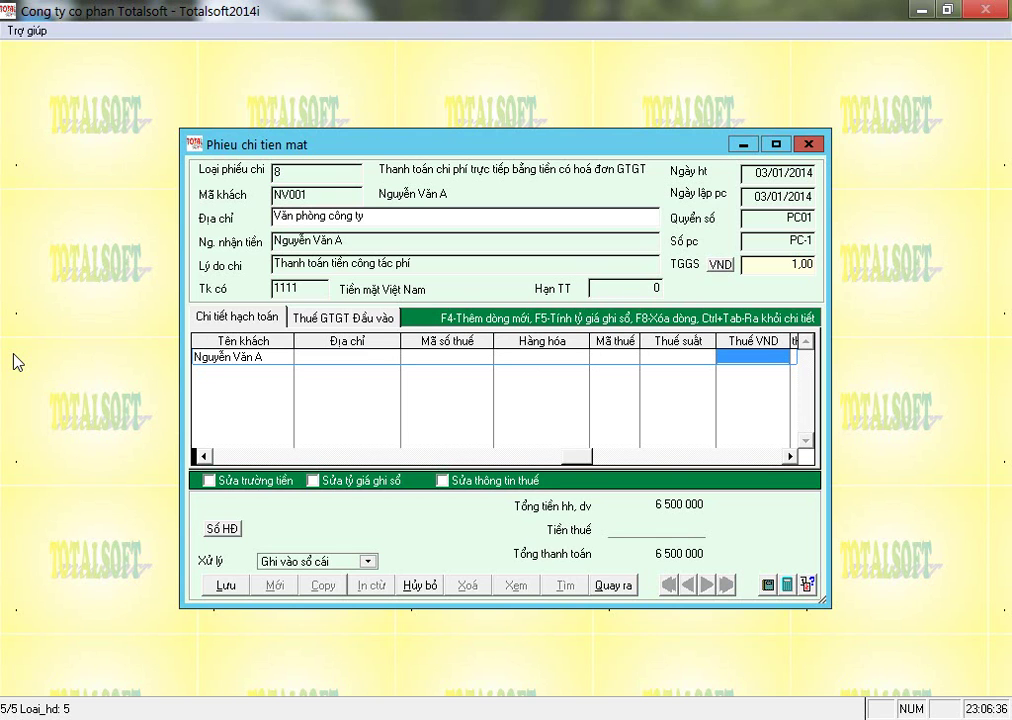
text(3000000)
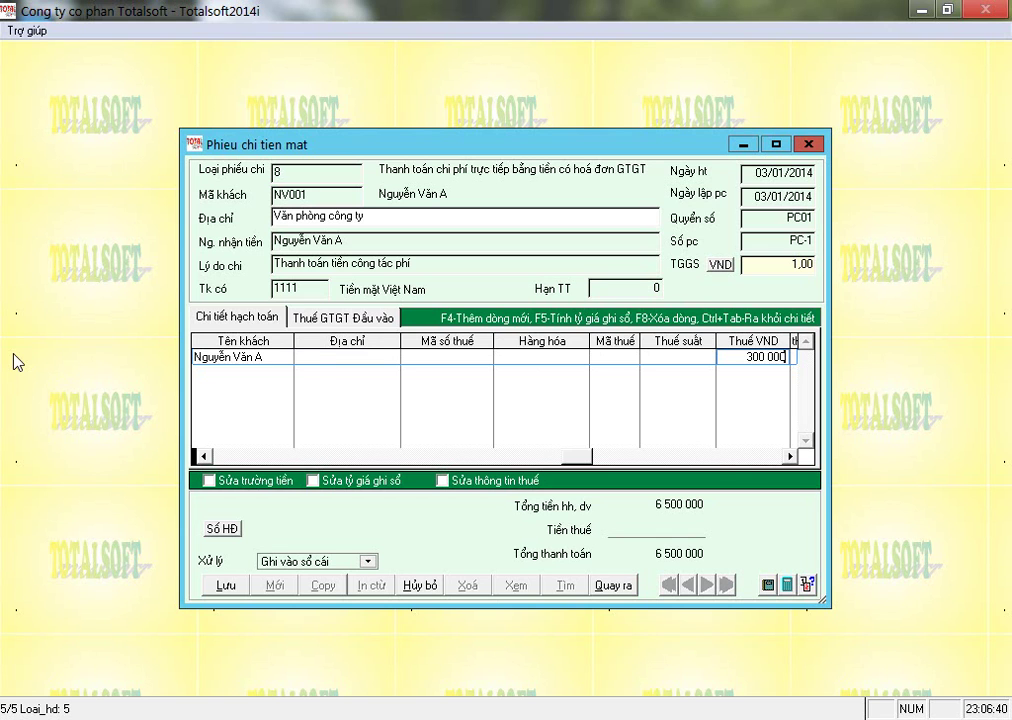
key(Return)
key(Return)
key(Return)
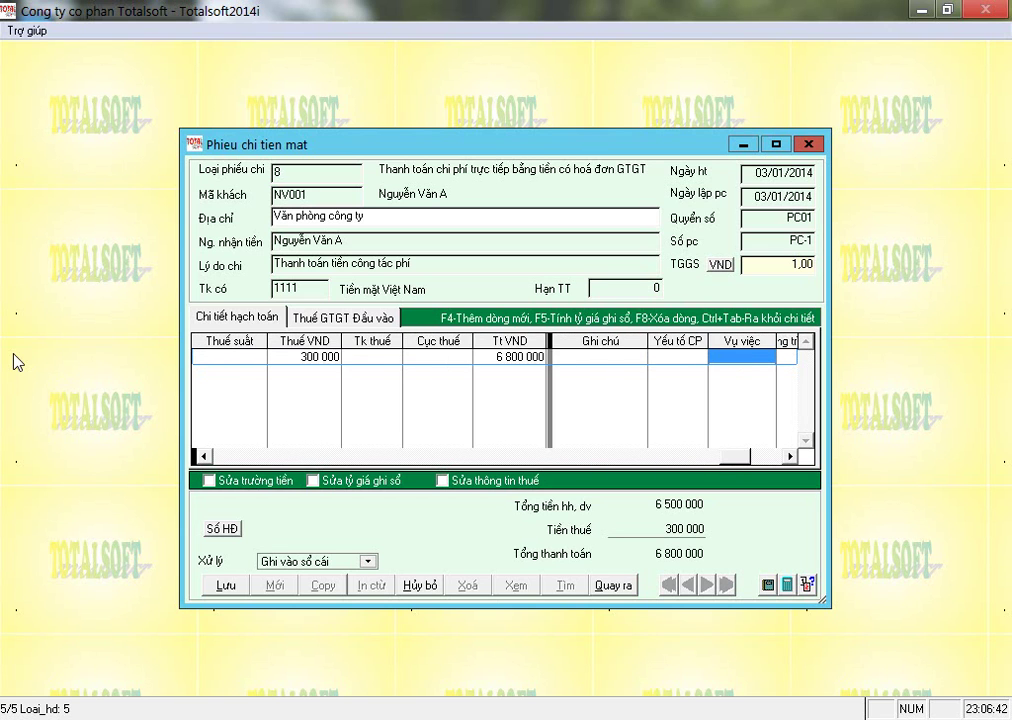
key(Return)
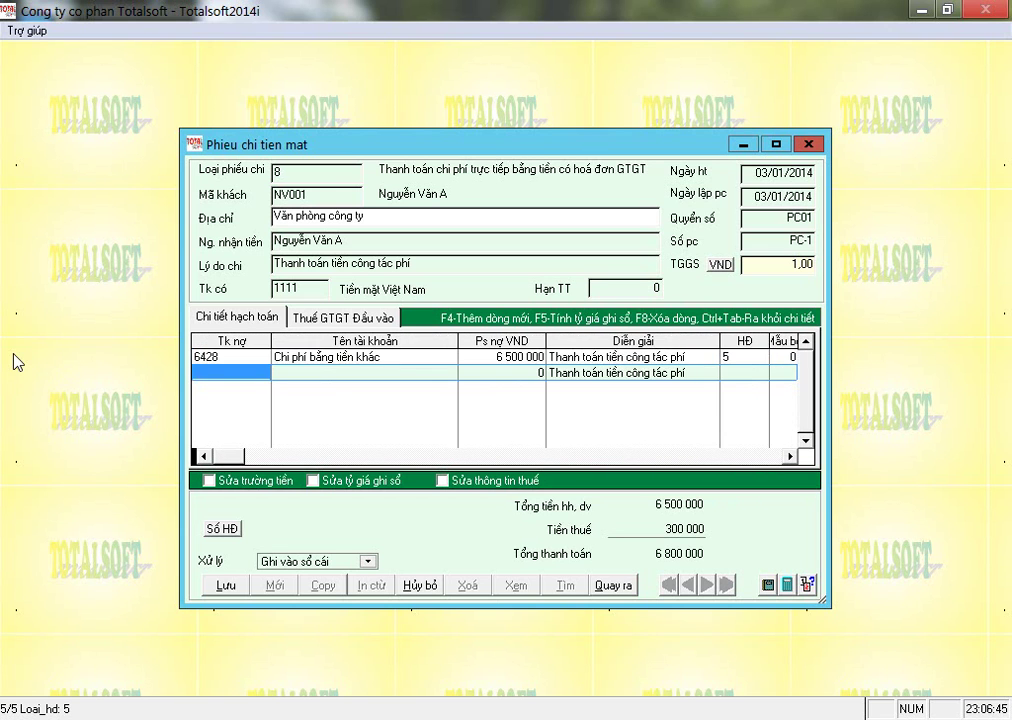
key(Return)
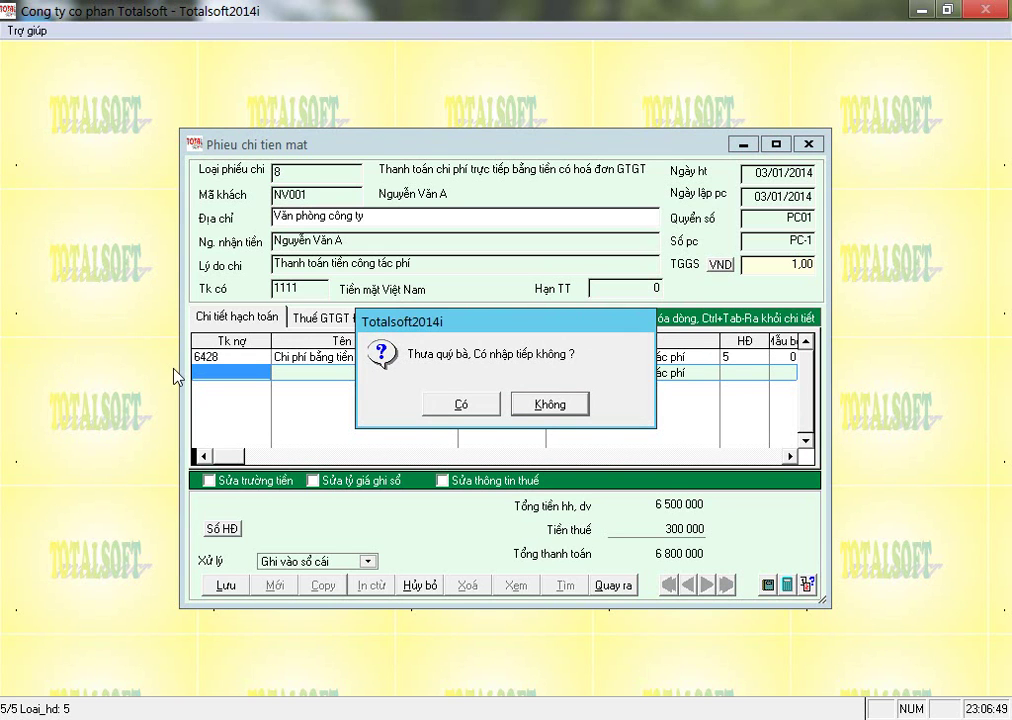
Decline another line and enter invoice symbol 01GTKT3/001 on the input VAT tab.
key(Return)
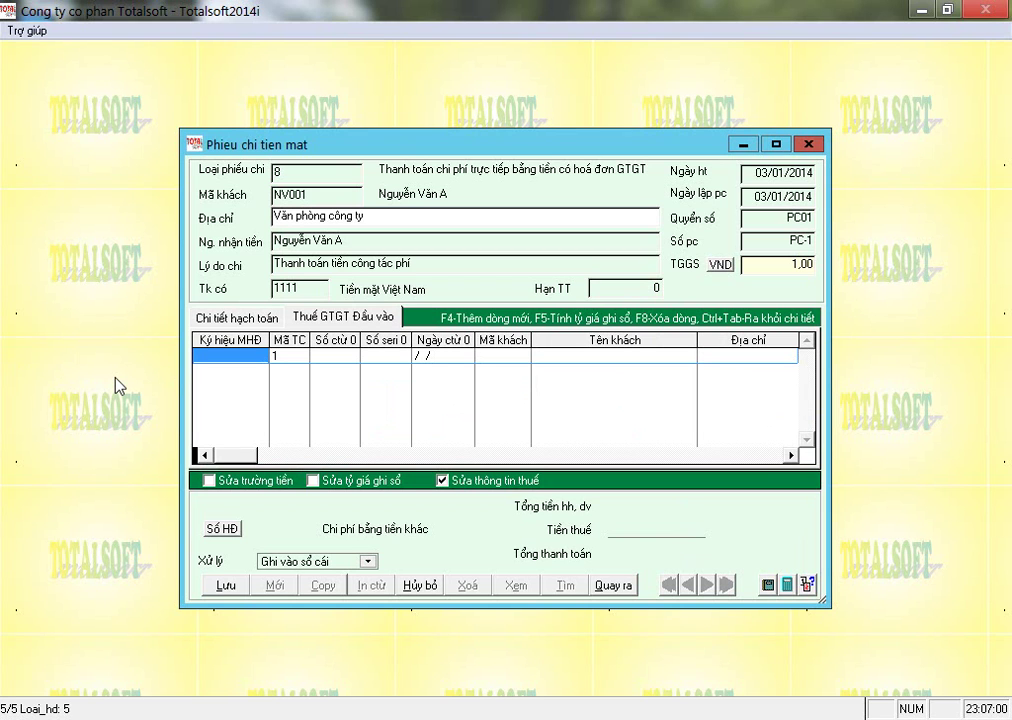
text(01)
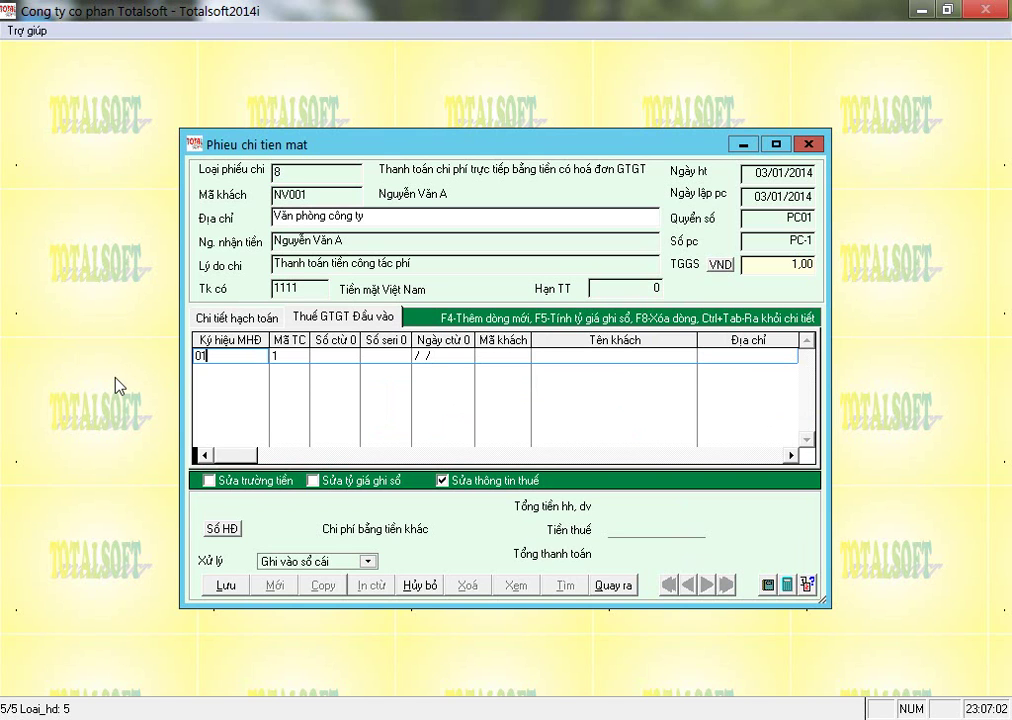
text(GTKT3/001)
key(Return)
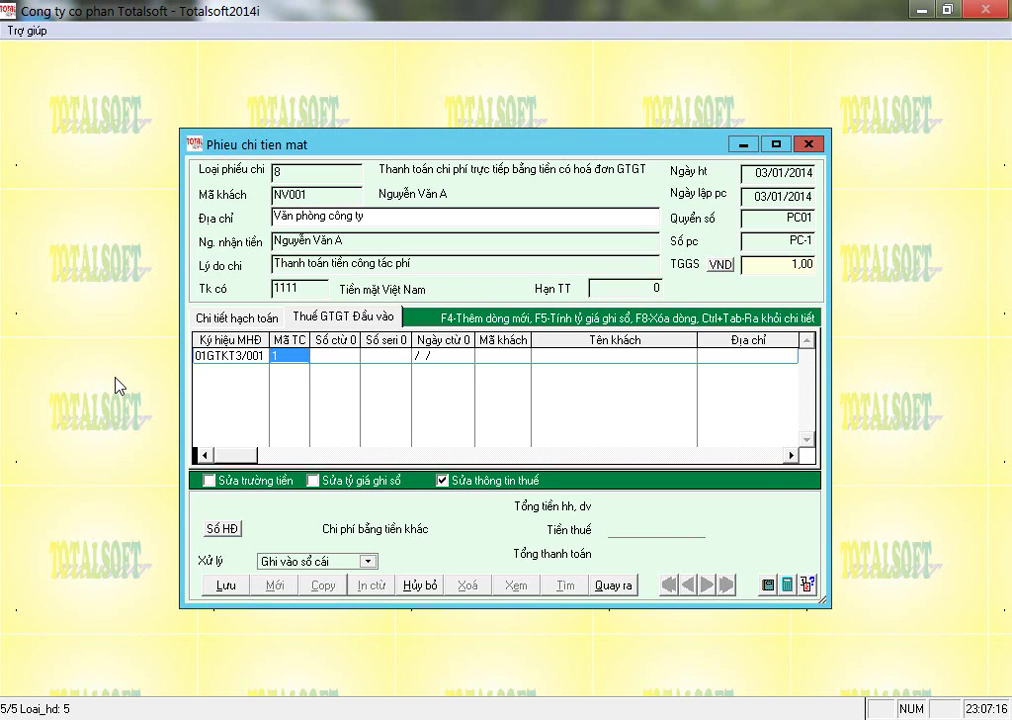
key(Delete)
key(Return)
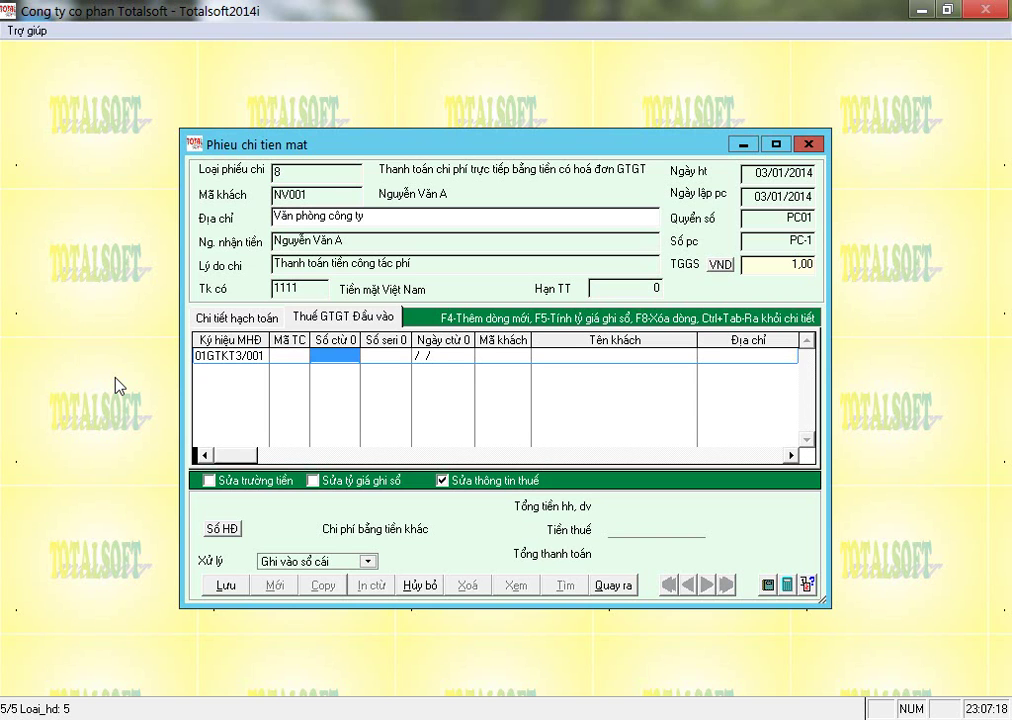
key(shift+Tab)
Set the input invoice's VAT category to 1, goods and services for taxable business.
text(21)
key(Return)
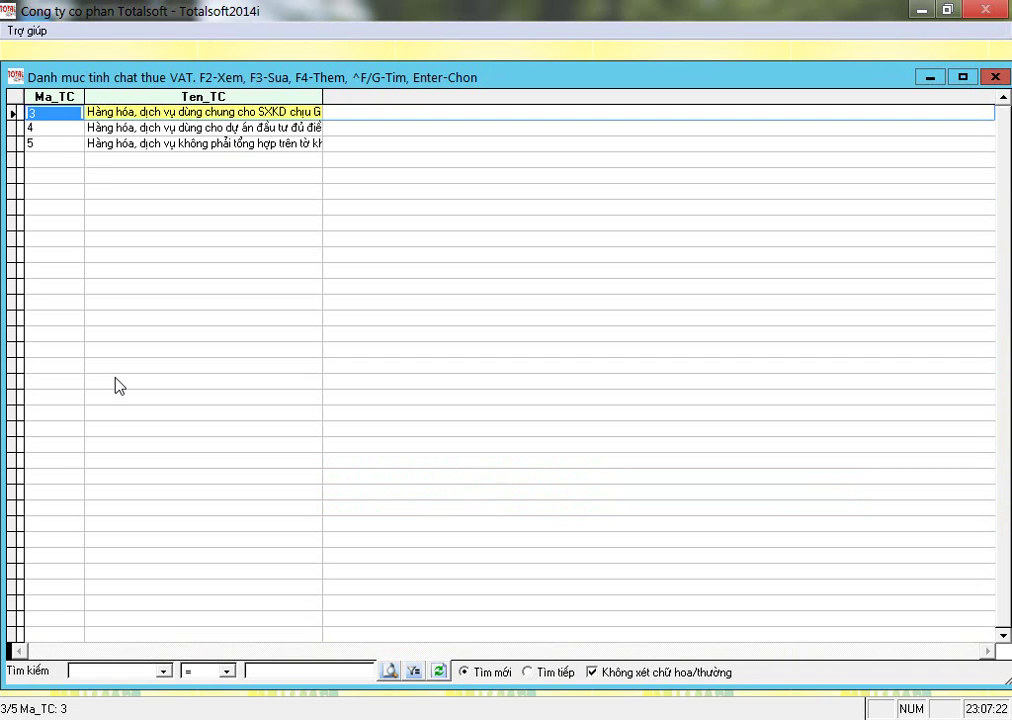
key(Up)
key(Up)
key(Down)
key(Down)
key(Down)
key(Down)
key(Up)
key(Up)
key(Up)
key(Up)
key(Down)
key(Down)
key(Down)
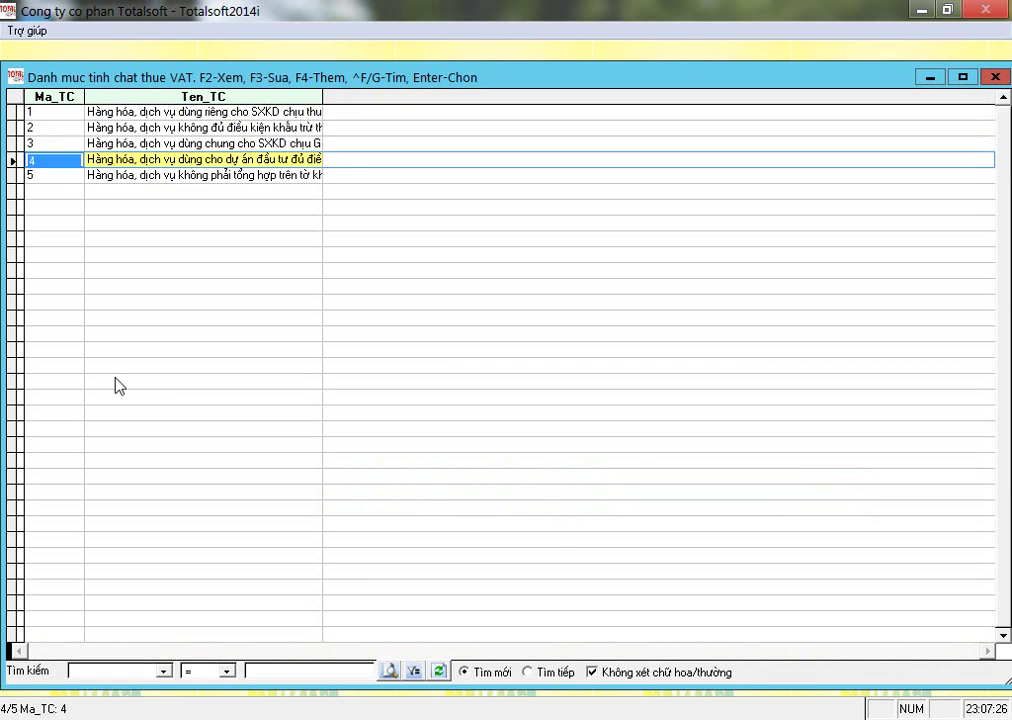
key(Up)
key(Up)
key(Up)
key(Down)
key(Down)
key(Down)
key(Down)
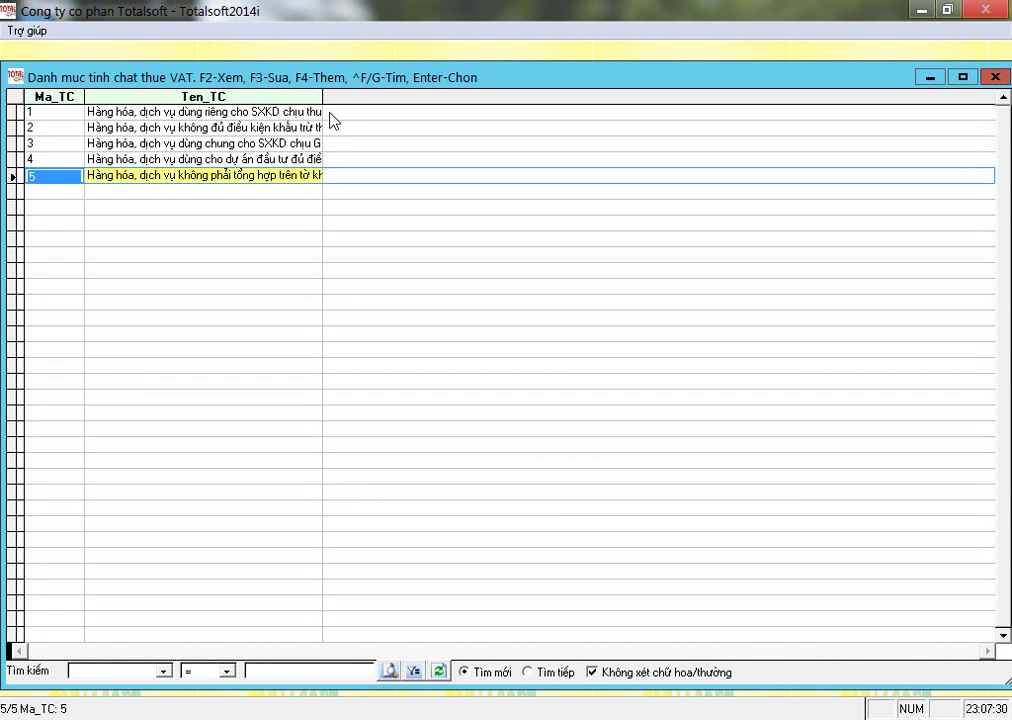
drag(322, 95, 450, 95)
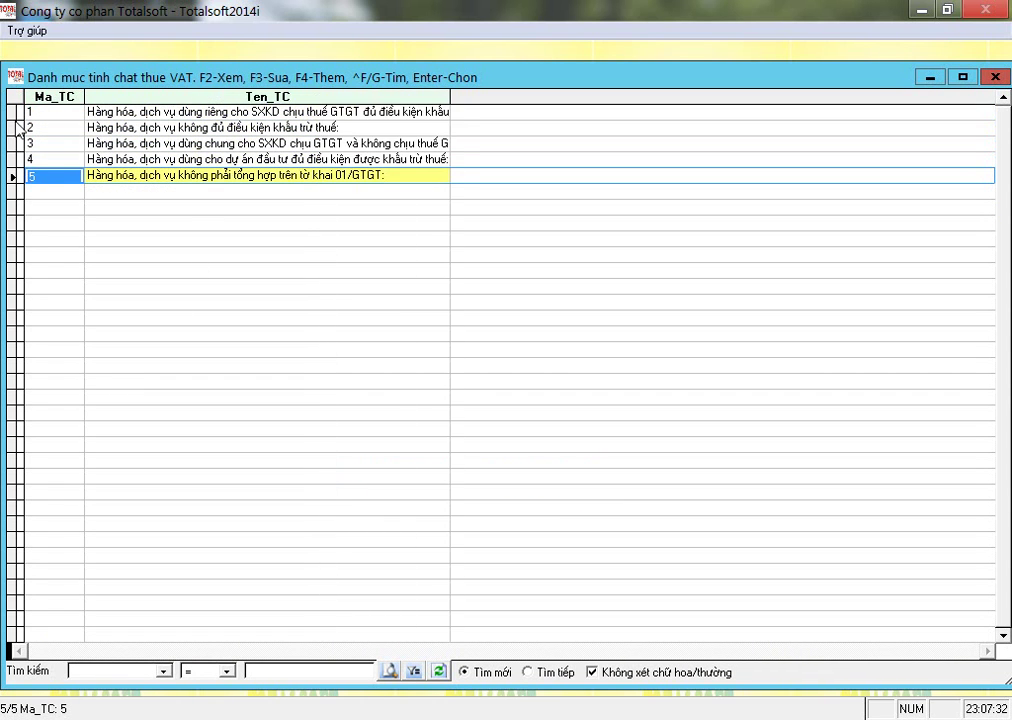
click(58, 111)
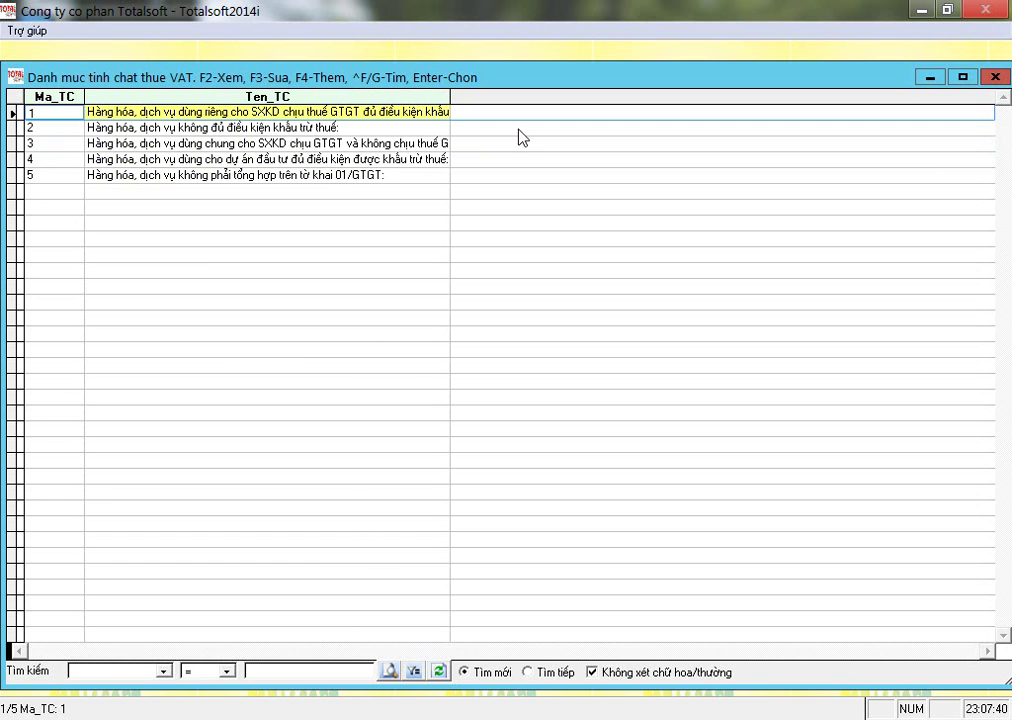
key(Return)
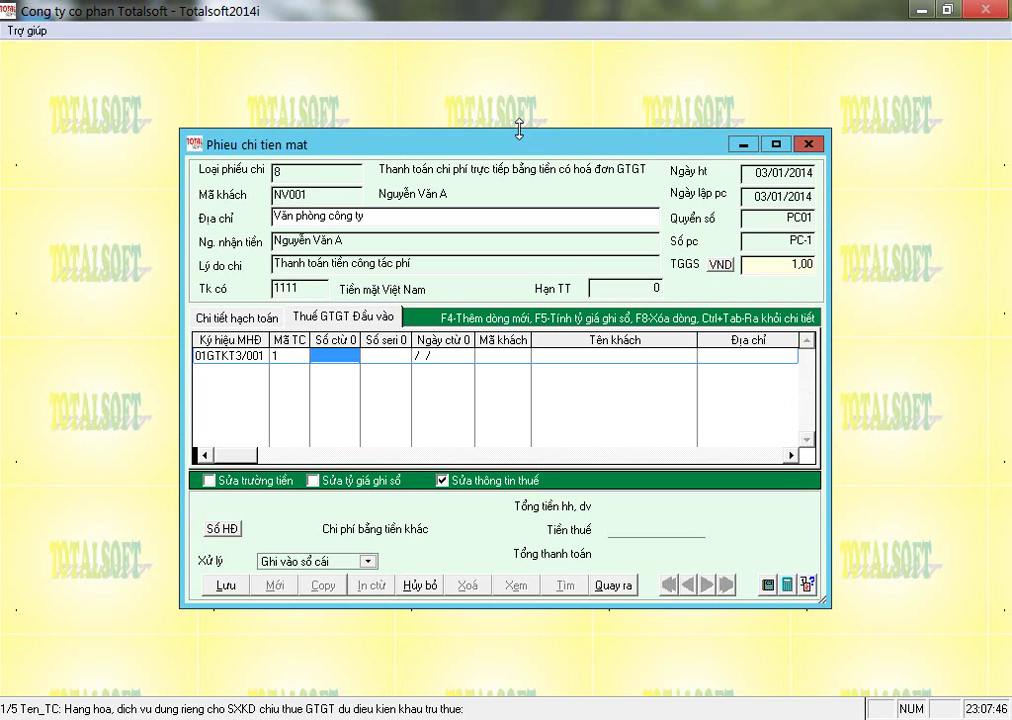
Enter invoice number 0000123, serial TX/13 and date 31/12/2013, then start the customer code.
text(0000123)
key(Return)
text(TX/)
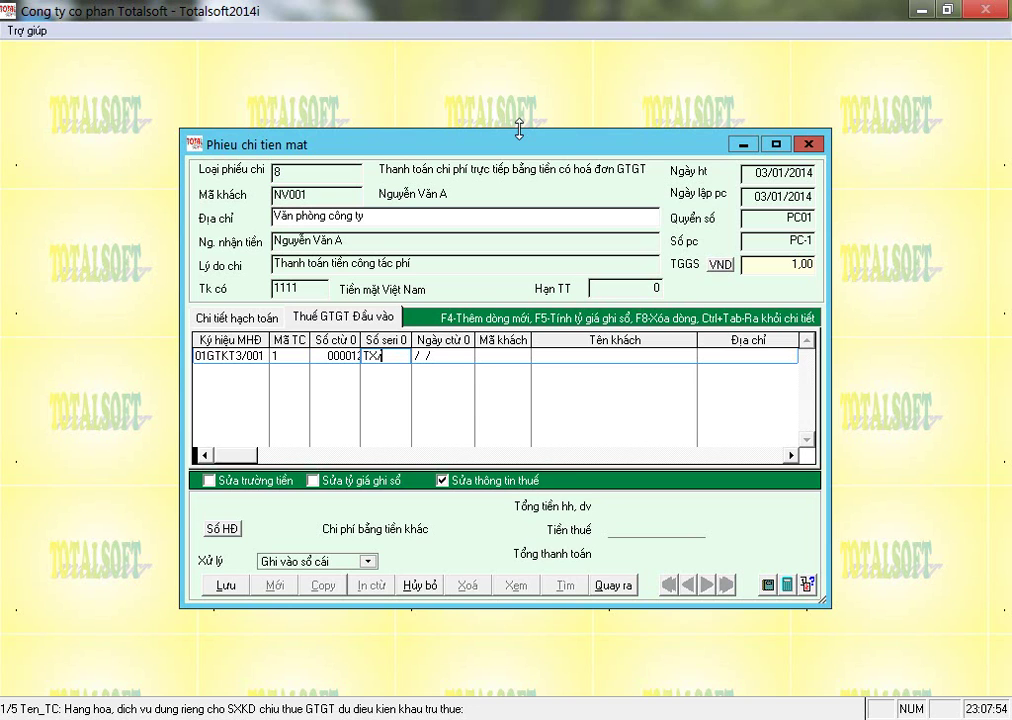
text(13)
key(Return)
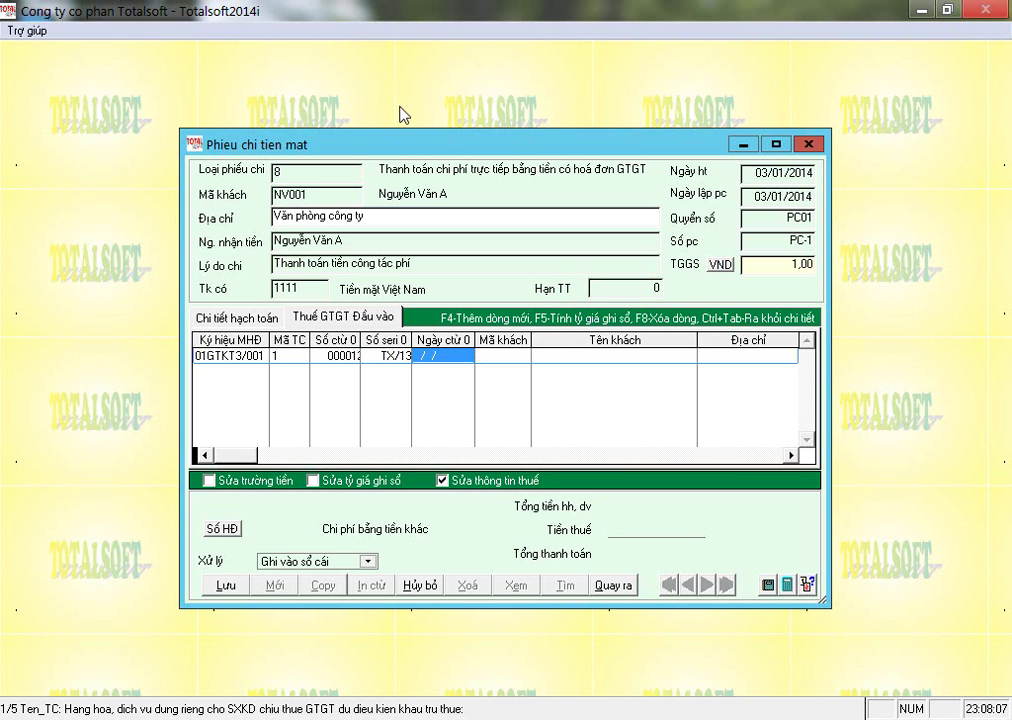
text(31/12/201)
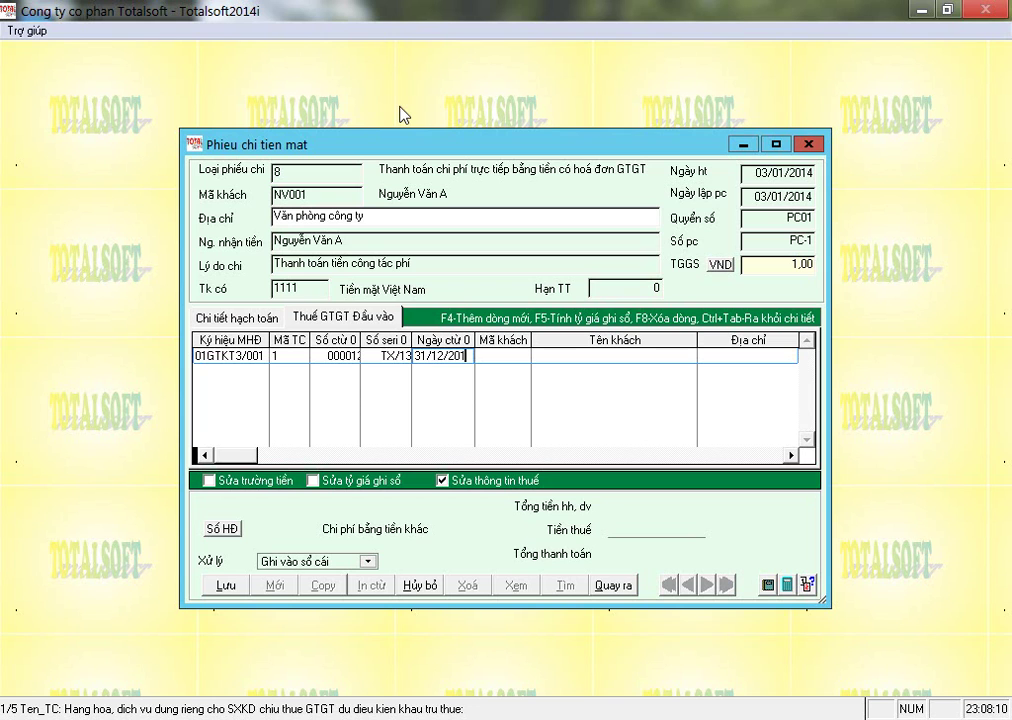
text(3)
key(Return)
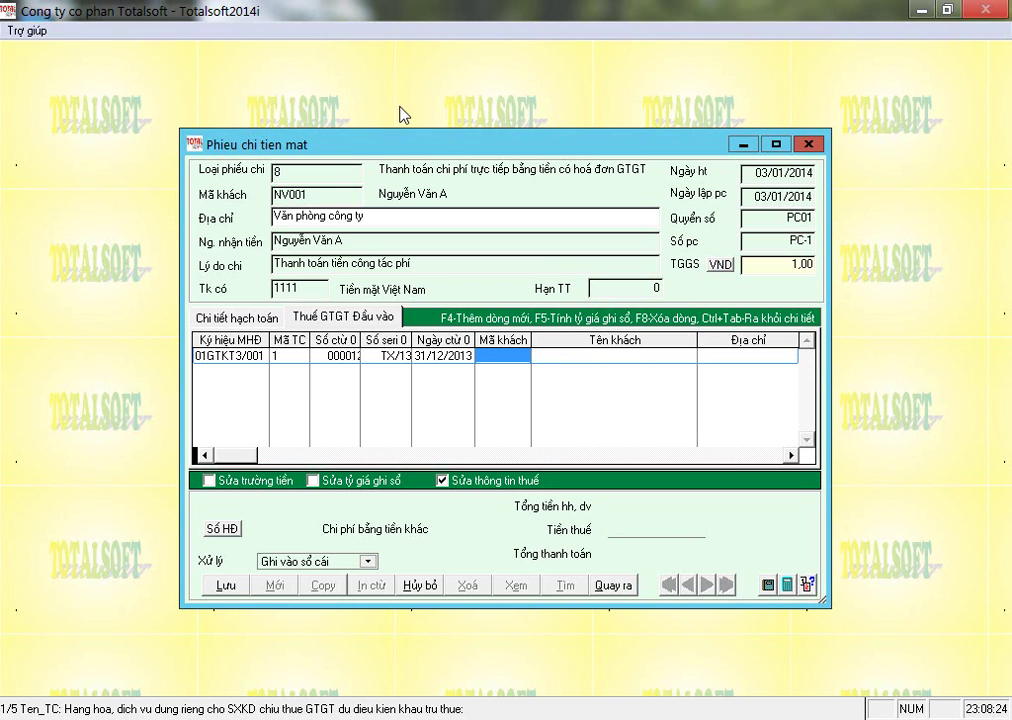
text(uiuio)
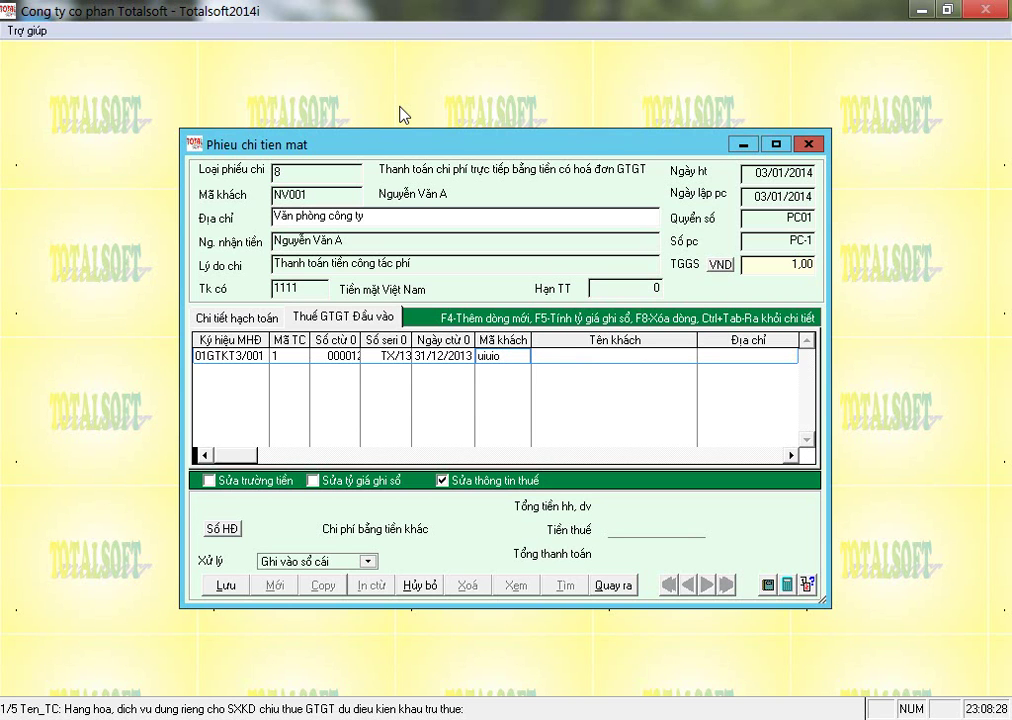
Select supplier 0001, Công ty TNHH MTV Hải Hà, as the invoice seller.
key(Return)
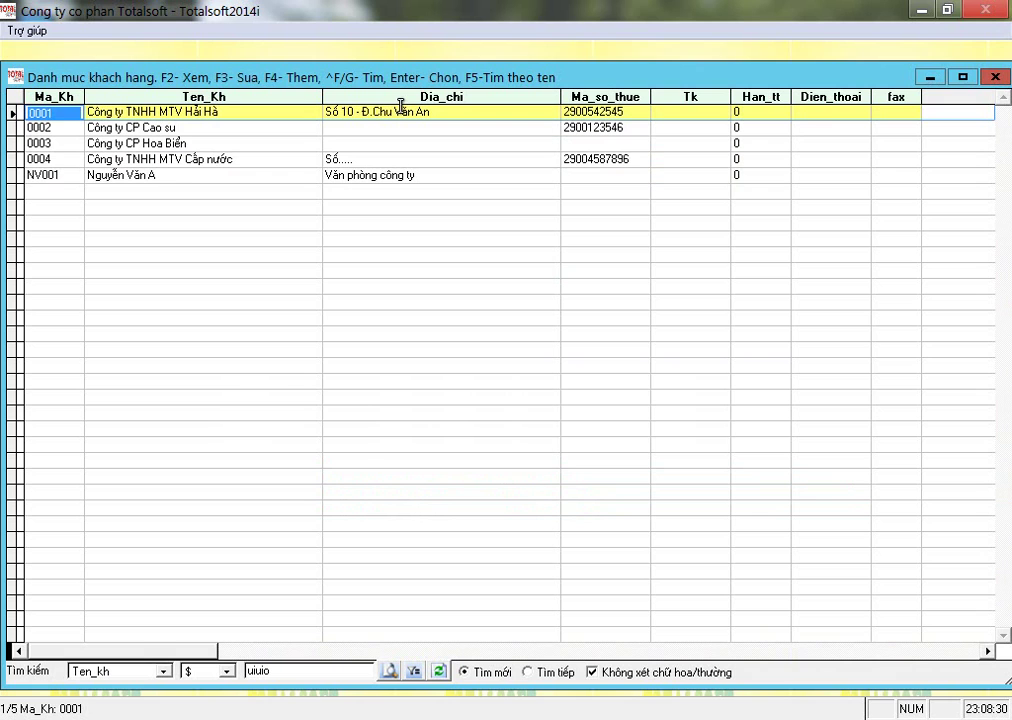
key(Right)
key(Left)
key(Right)
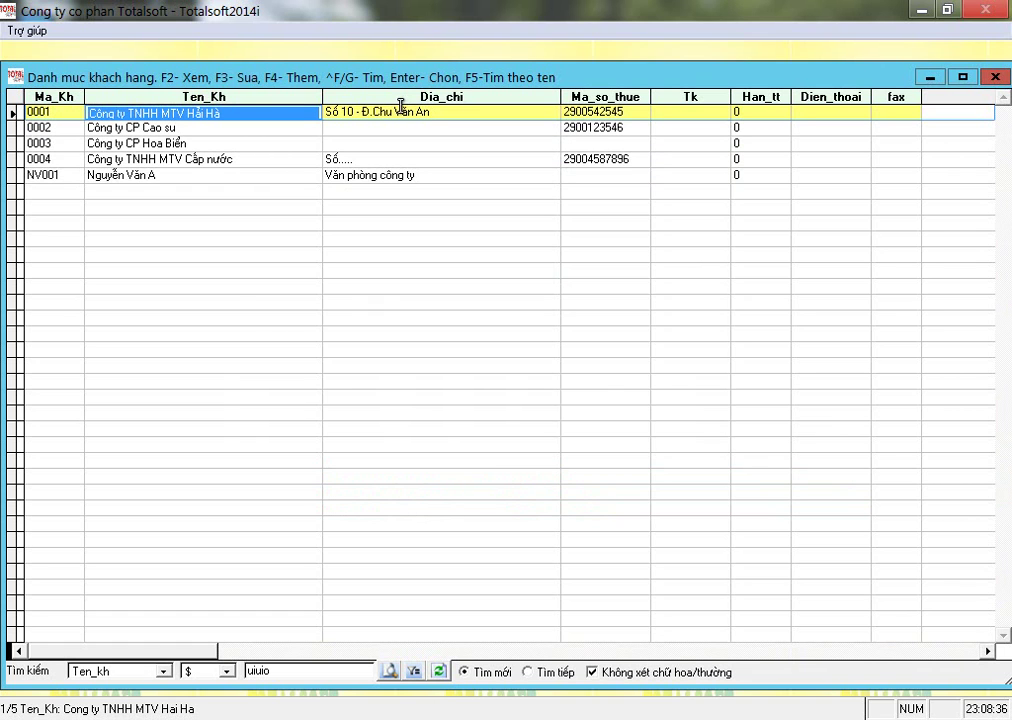
double_click(400, 110)
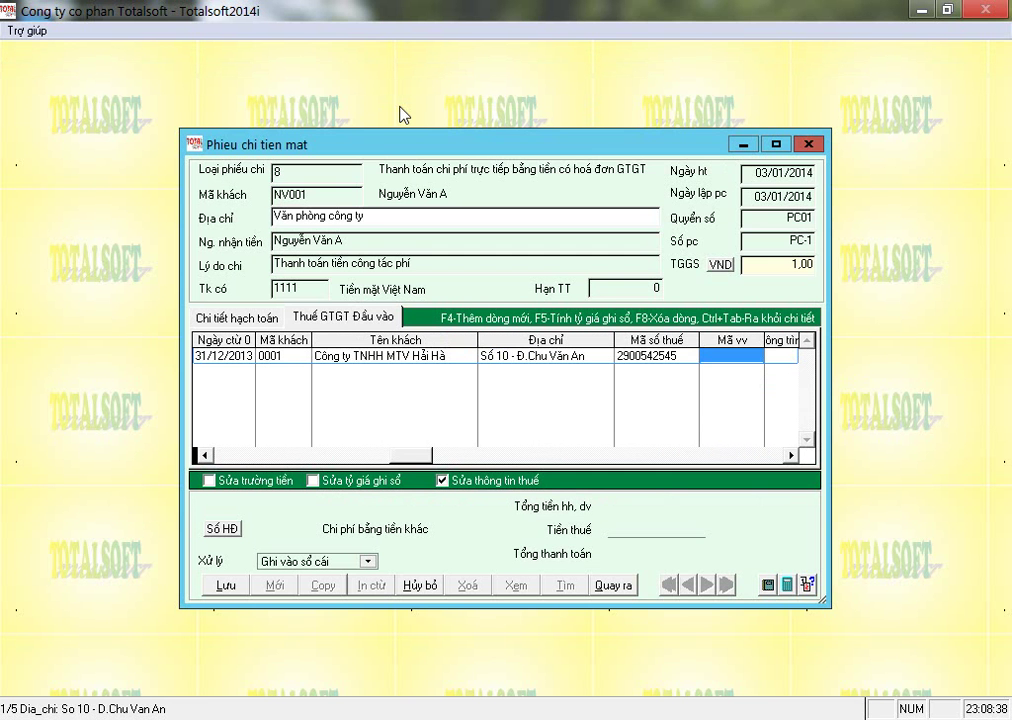